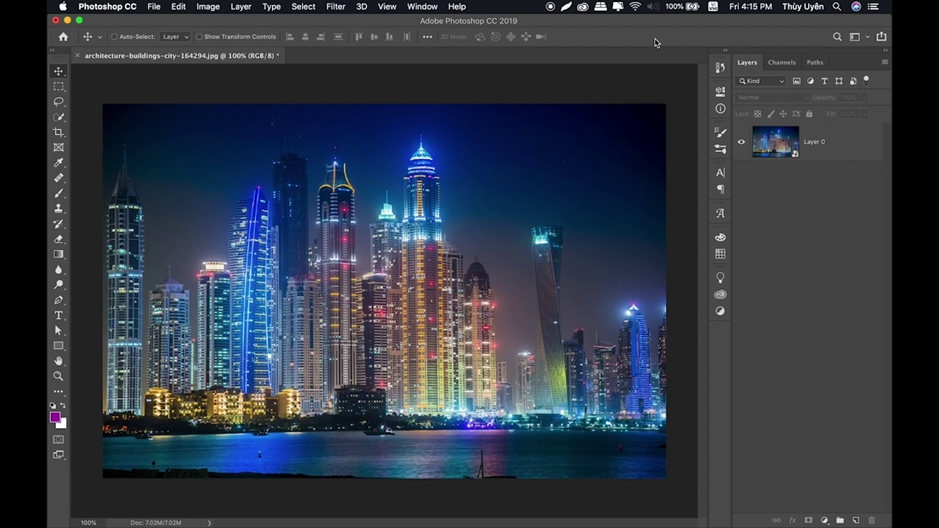
Browse the Filter menu's Blur Gallery effects for the night skyline layer
click(335, 7)
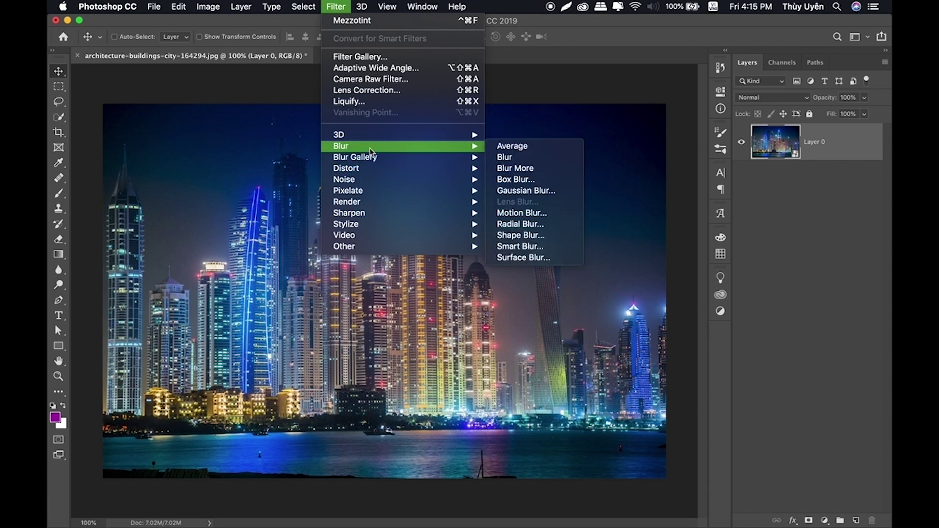
mouse_move(355, 157)
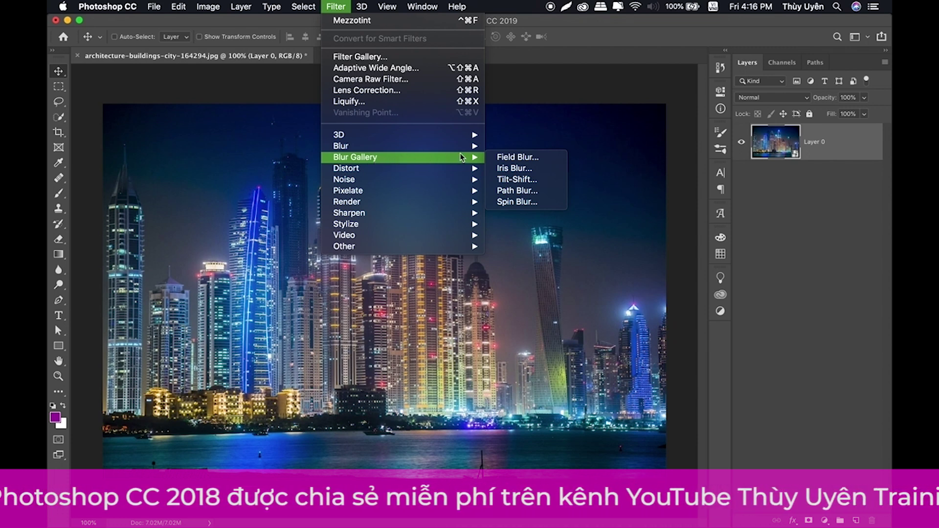
Apply a 15 px Field Blur preview across the whole skyline photo
click(518, 159)
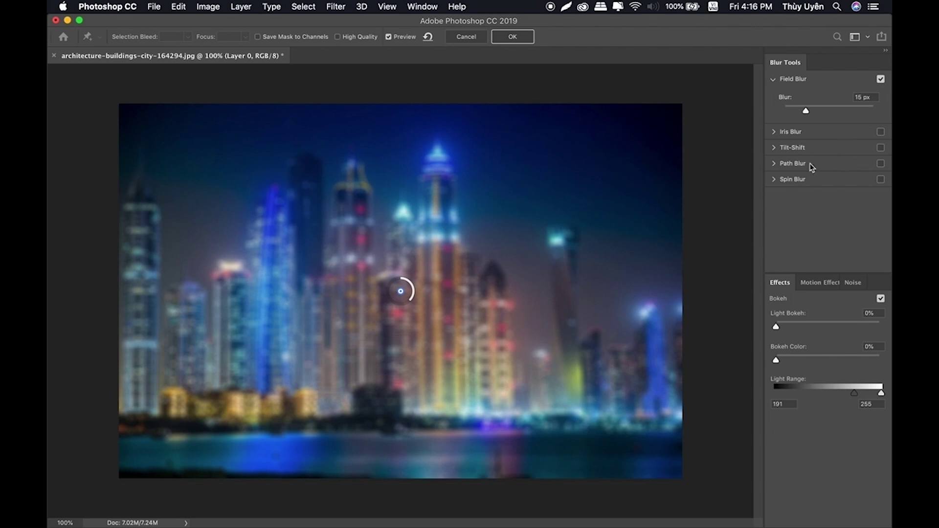
click(343, 7)
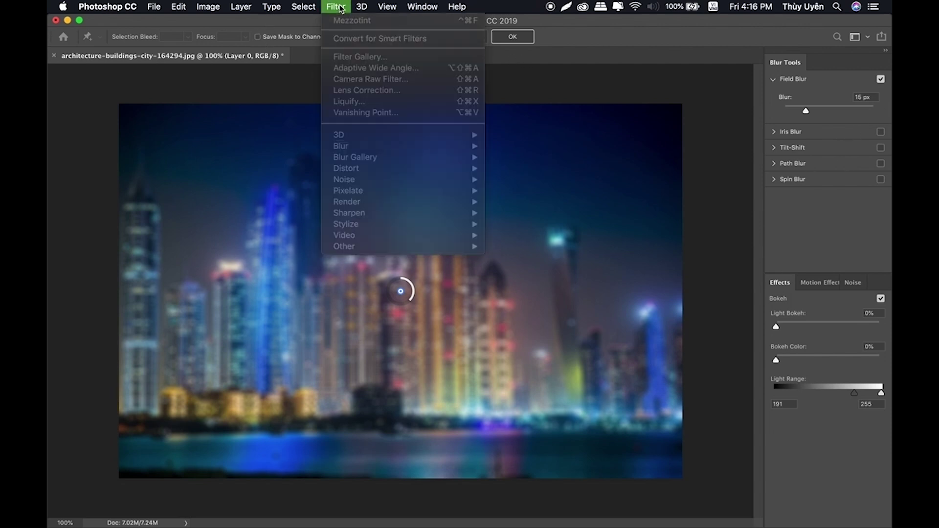
click(344, 7)
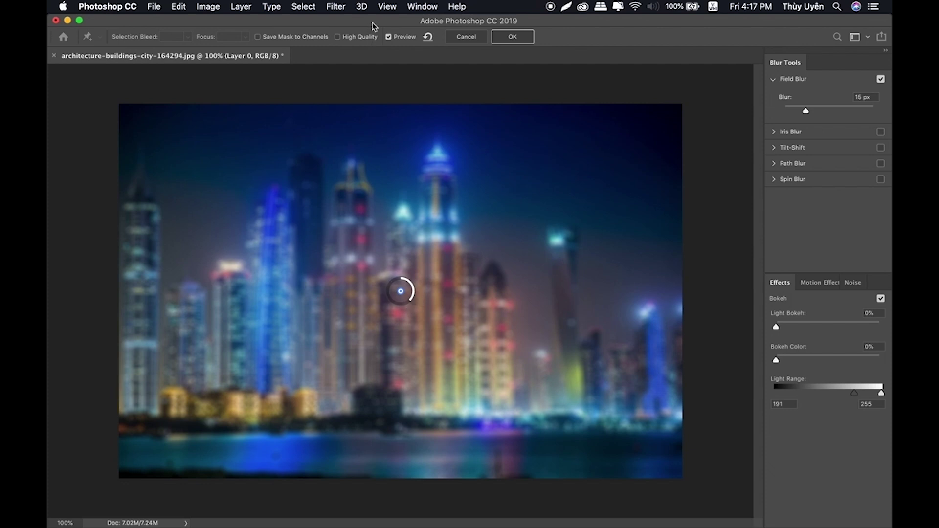
click(388, 7)
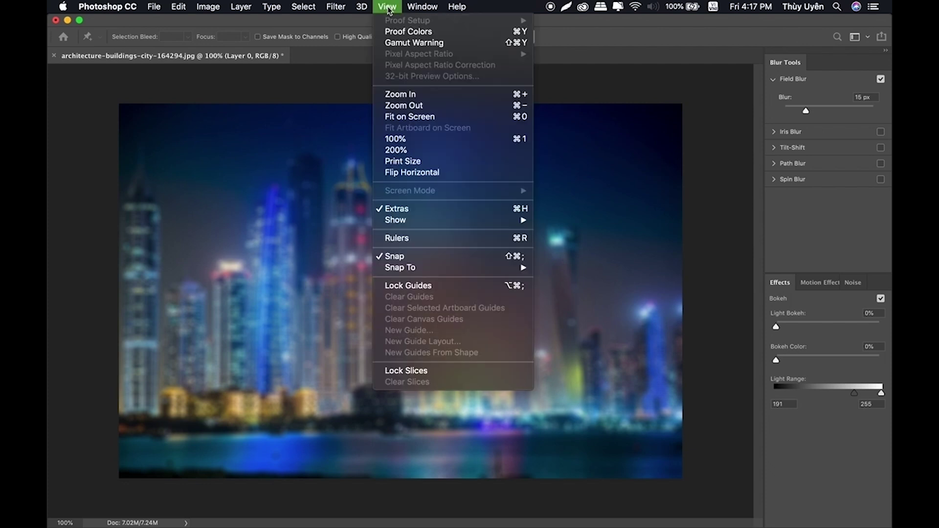
mouse_move(411, 220)
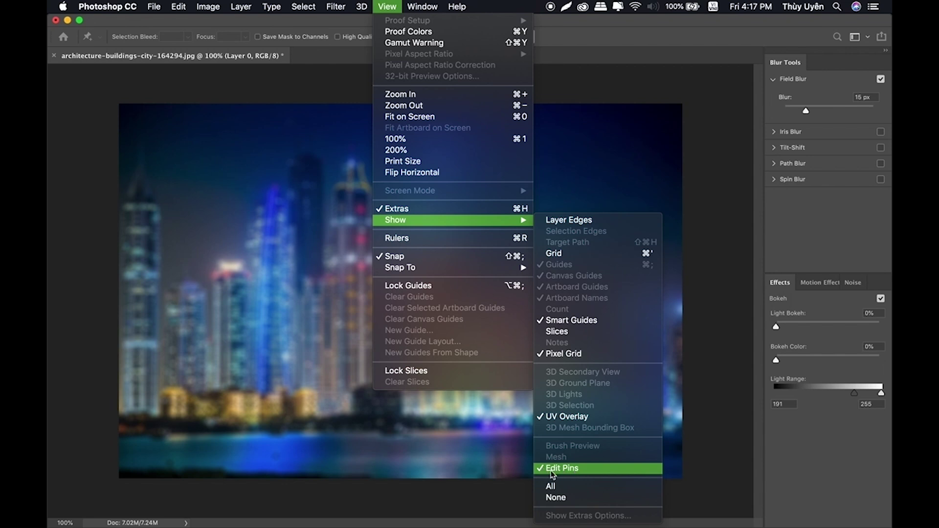
click(552, 470)
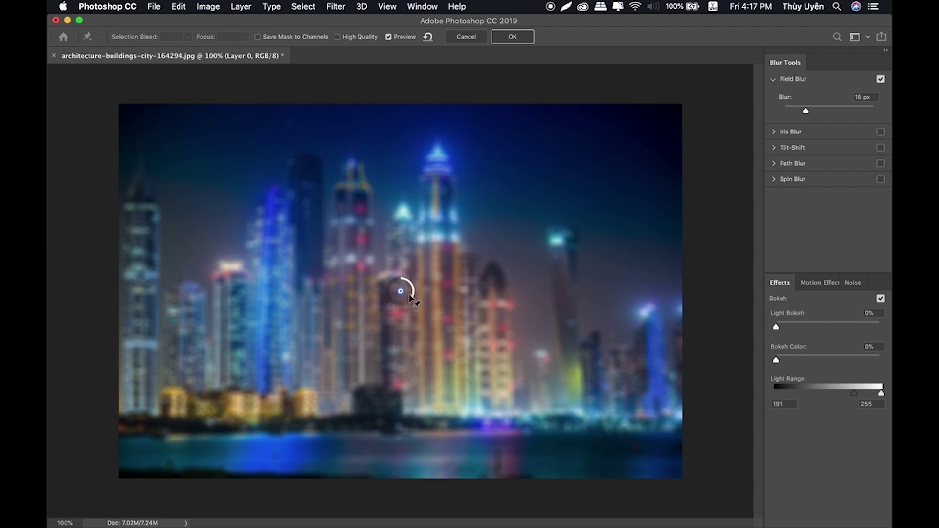
Raise the Field Blur strength to 27 px for a heavy haze over the skyline
drag(412, 302, 410, 281)
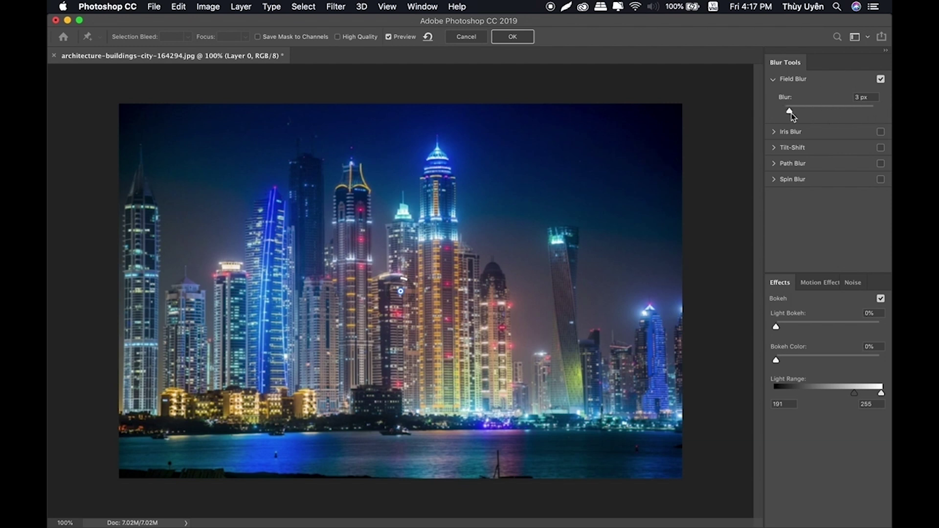
drag(790, 111, 811, 112)
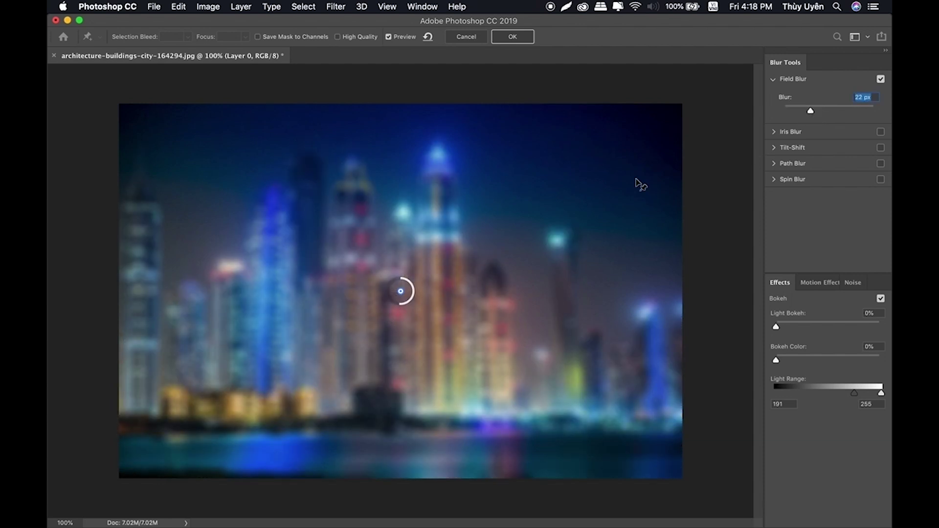
mouse_move(810, 112)
mouse_down()
mouse_move(830, 111)
mouse_move(795, 111)
mouse_up()
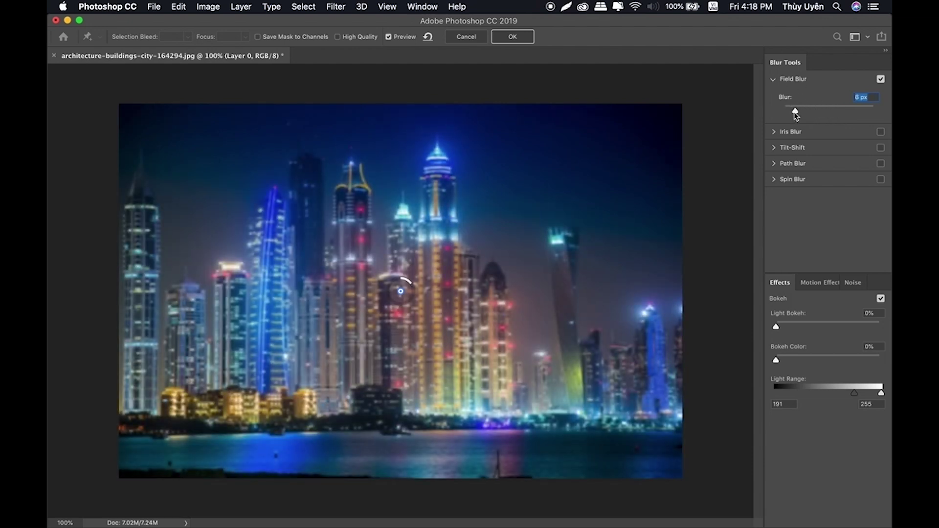
drag(793, 111, 816, 114)
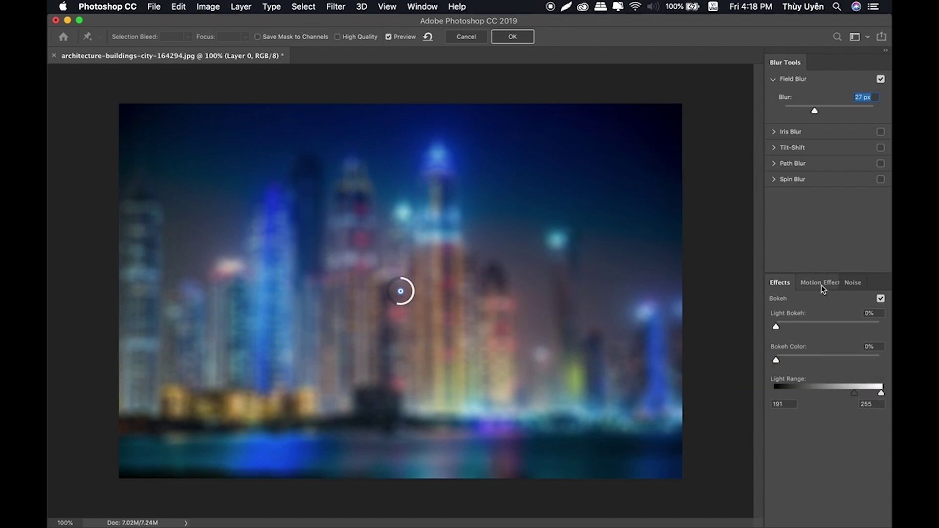
Set Light Bokeh to 38% so the blurred city lights bloom into bright discs
click(858, 286)
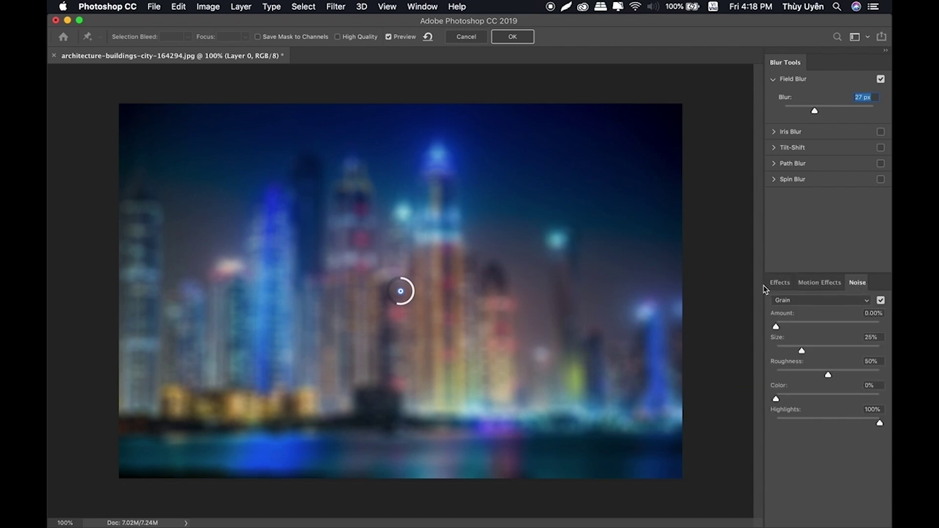
click(779, 285)
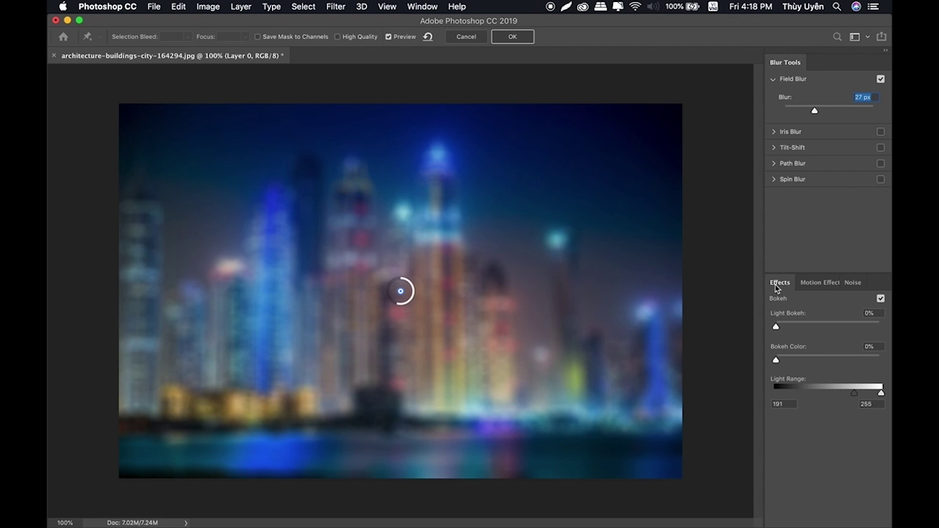
drag(777, 327, 825, 328)
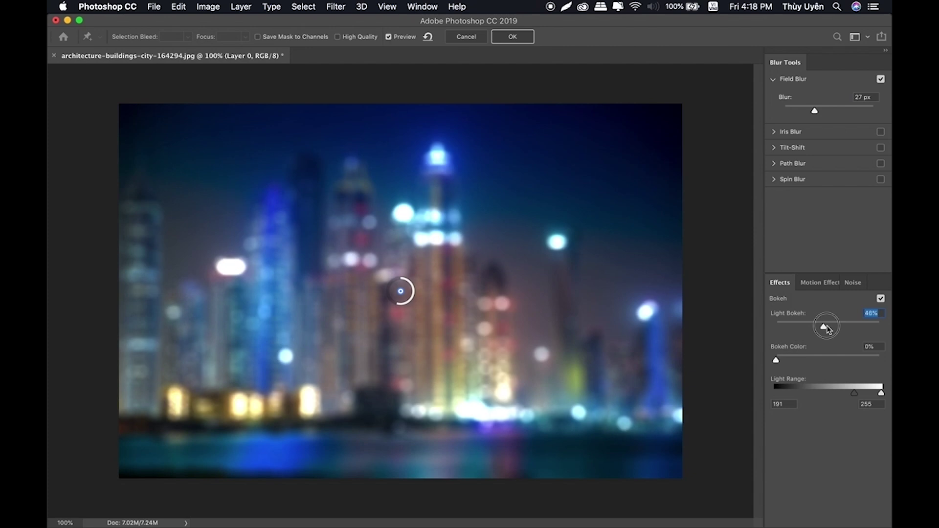
drag(827, 329, 814, 330)
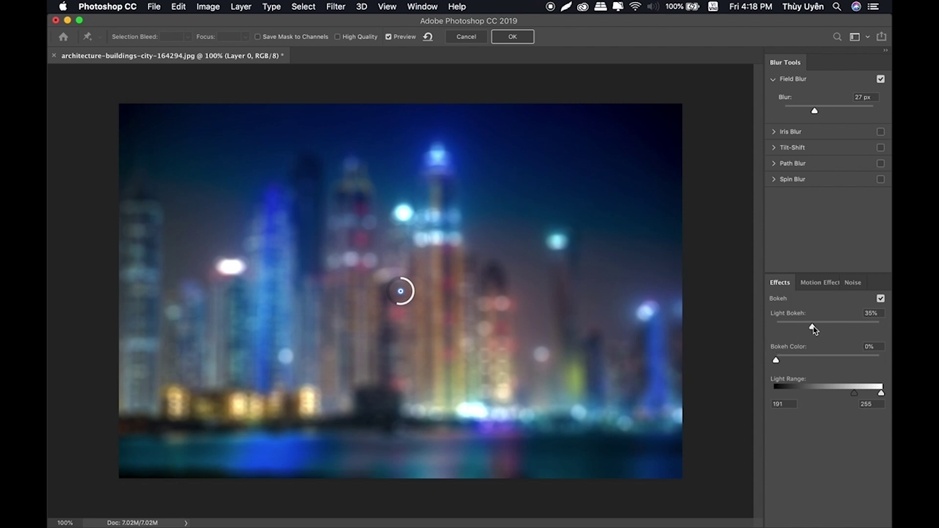
drag(814, 329, 776, 327)
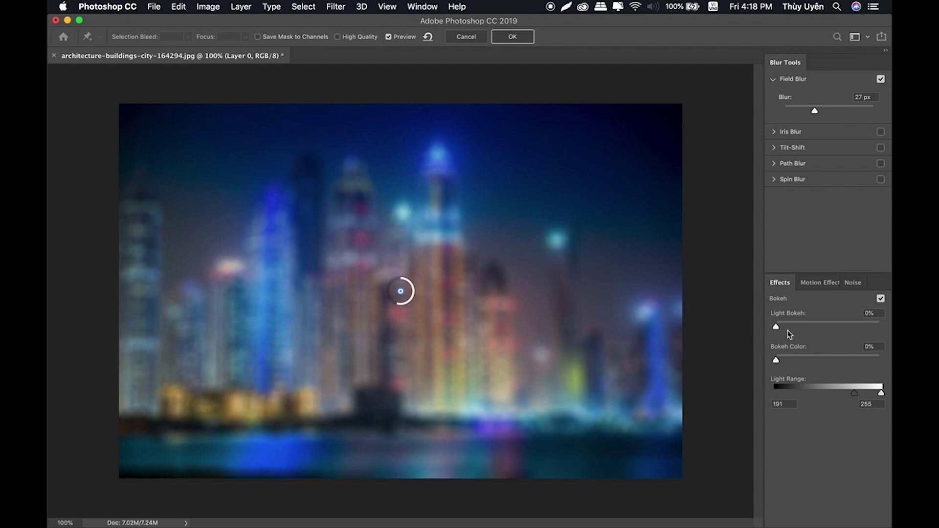
drag(776, 326, 817, 331)
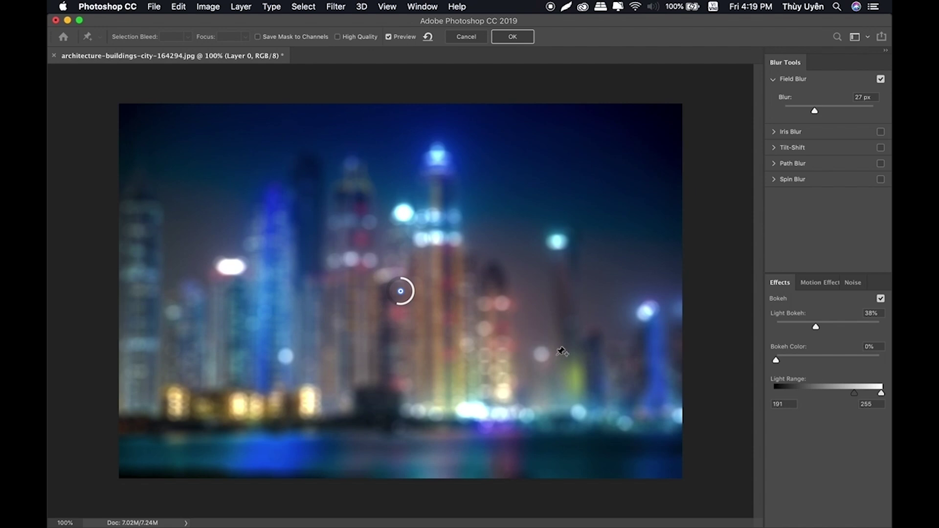
Set Bokeh Color to 66% for strongly coloured bokeh highlights
click(780, 363)
drag(781, 364, 845, 361)
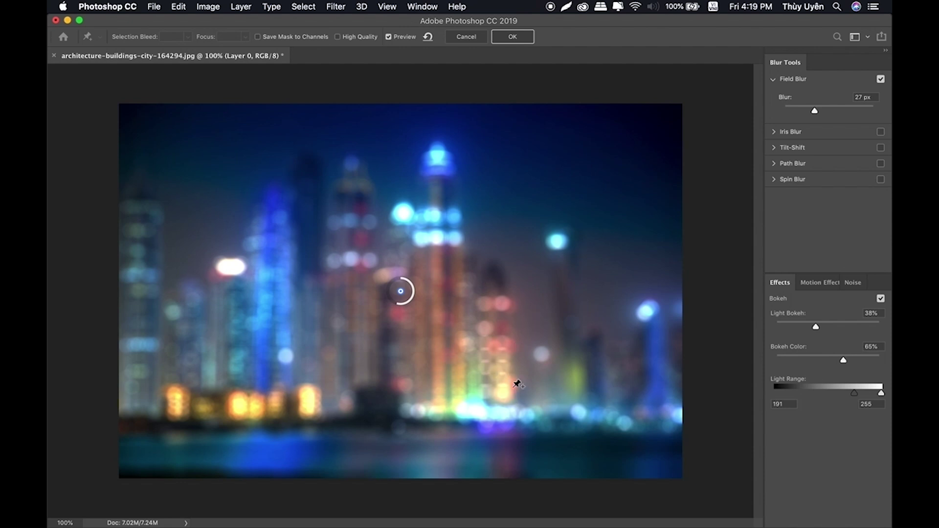
drag(843, 360, 770, 362)
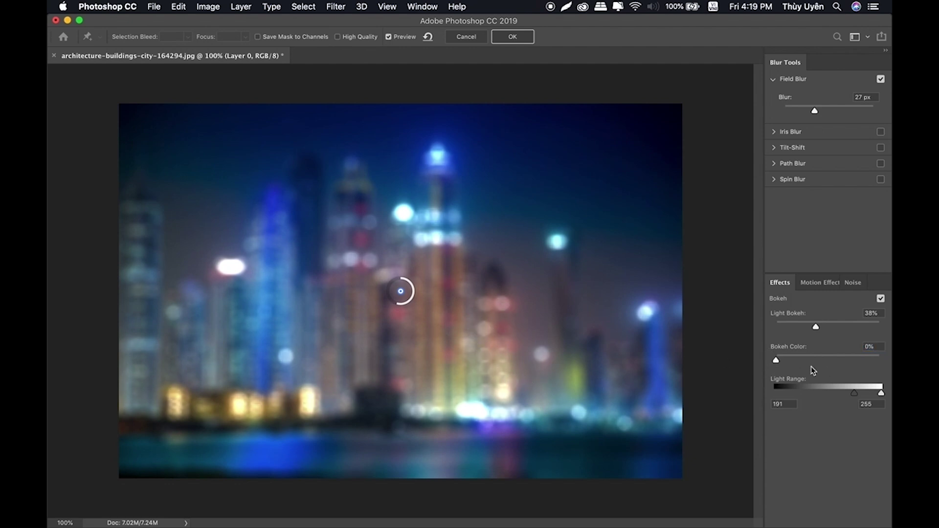
drag(777, 362, 833, 362)
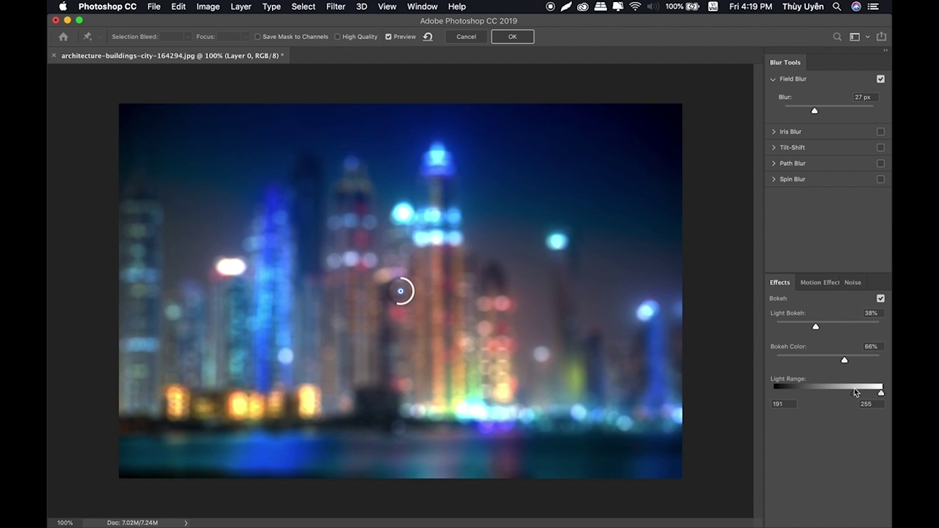
Start the bokeh Light Range at 188 so only the brightest lights bloom
drag(855, 394, 768, 403)
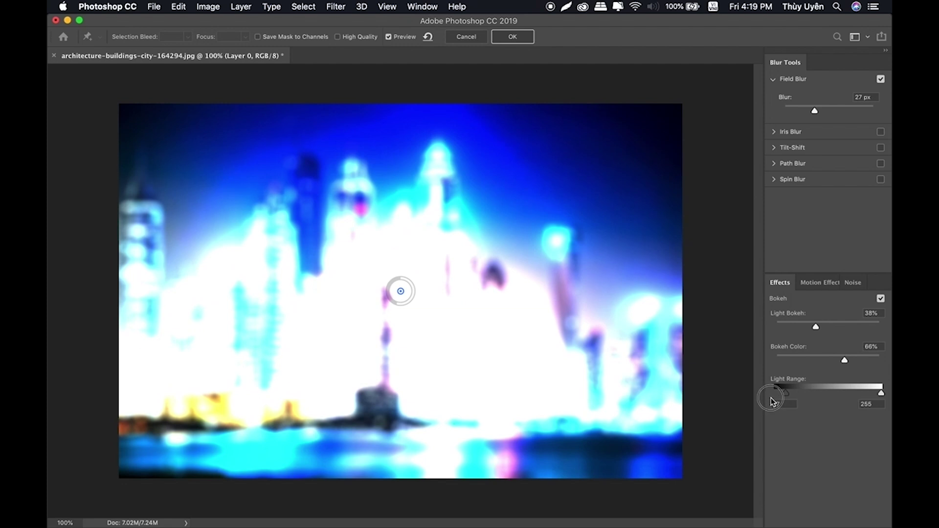
drag(767, 402, 852, 402)
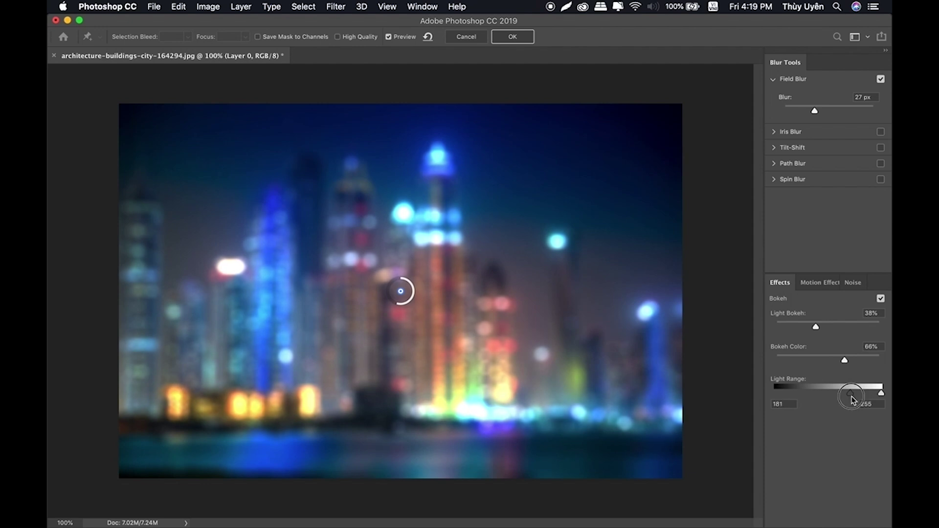
drag(851, 401, 855, 400)
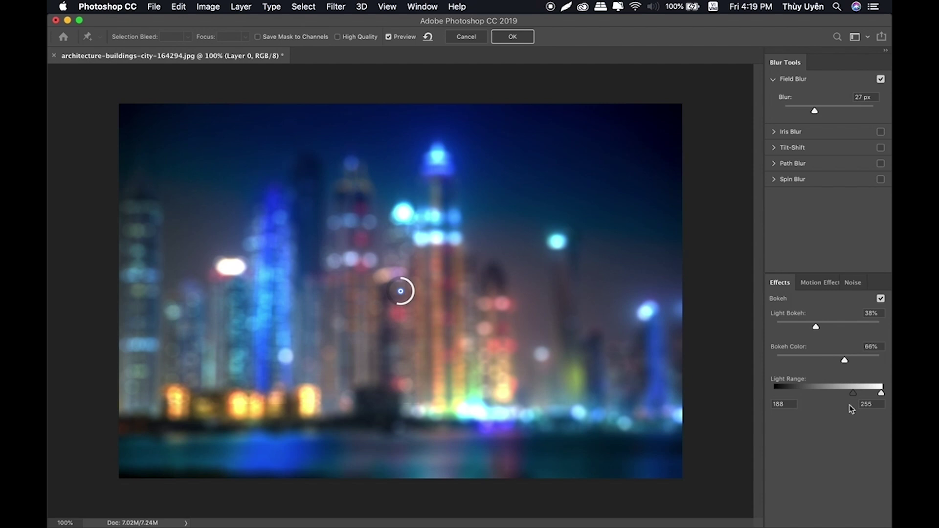
click(821, 284)
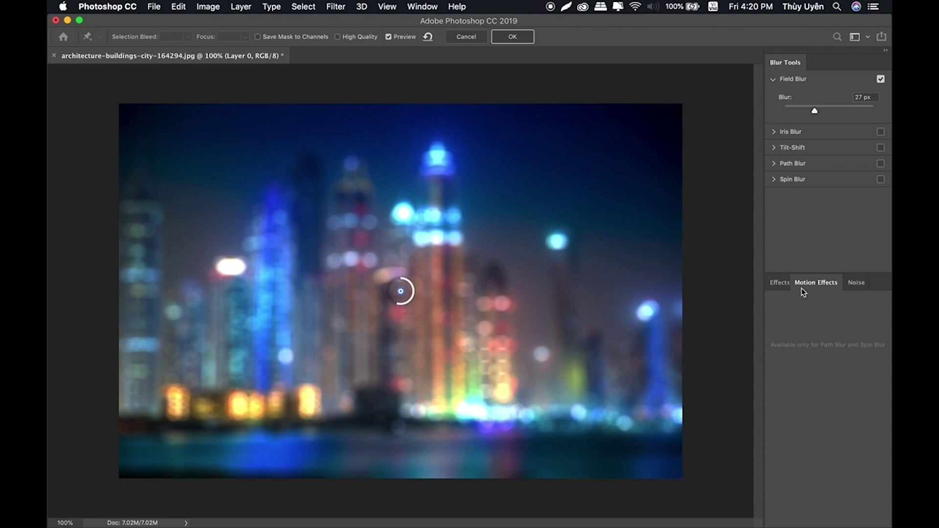
Show the Noise settings and zoom in and out to inspect the blurred lights
click(781, 285)
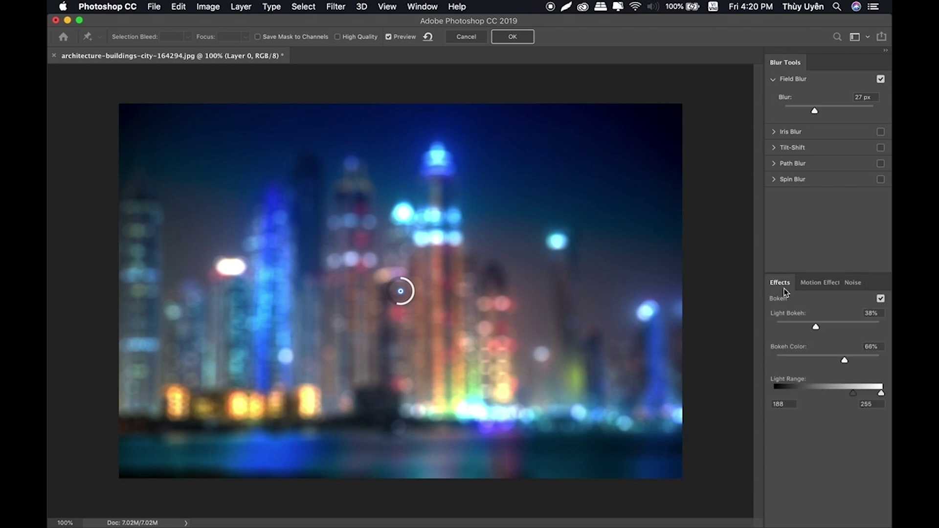
click(857, 284)
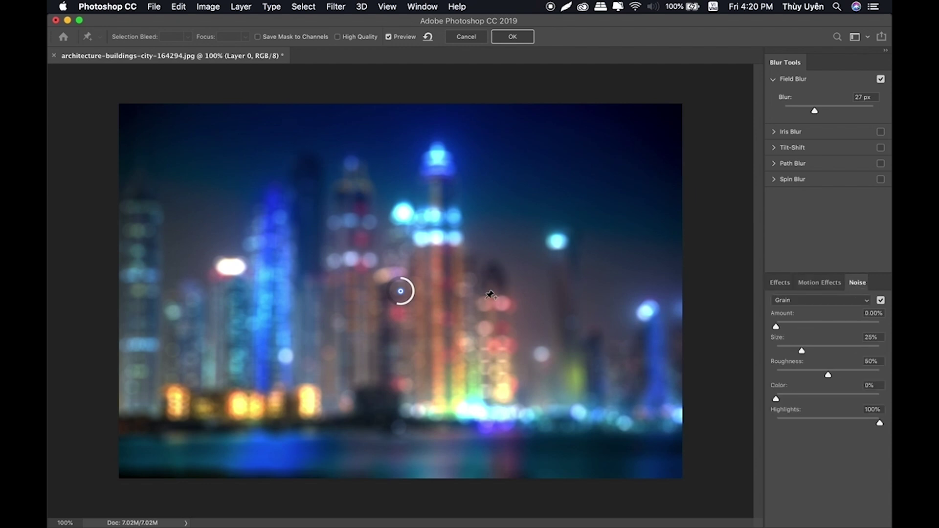
key(super+equal)
key(super+equal)
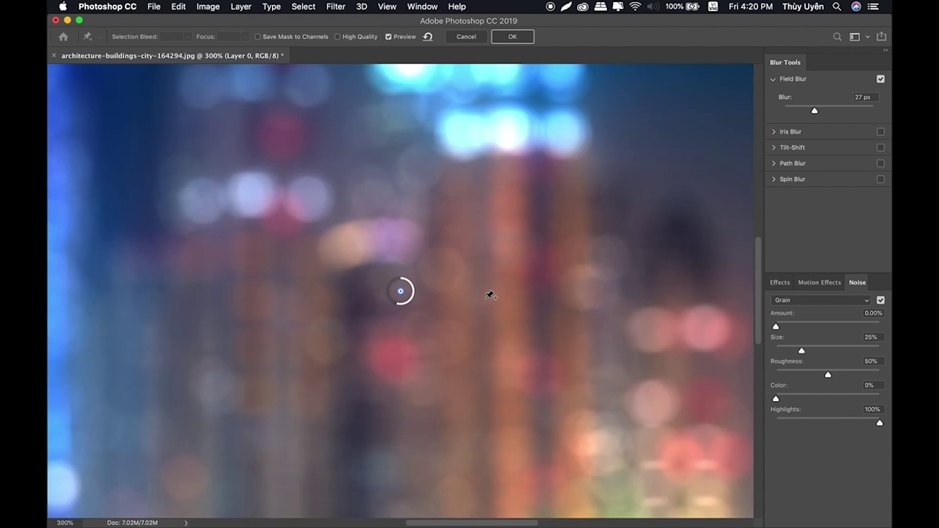
key(super+equal)
key(super+equal)
key(super+equal)
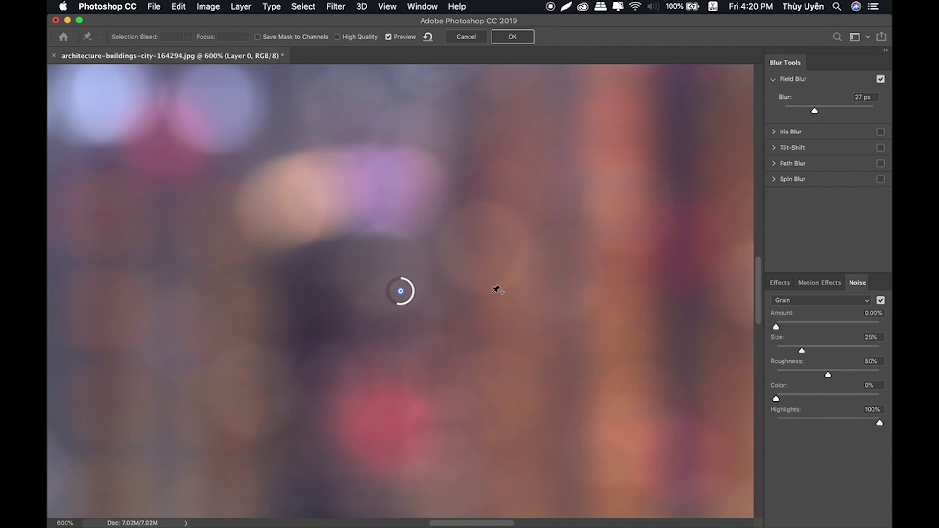
key(super+minus)
key(super+minus)
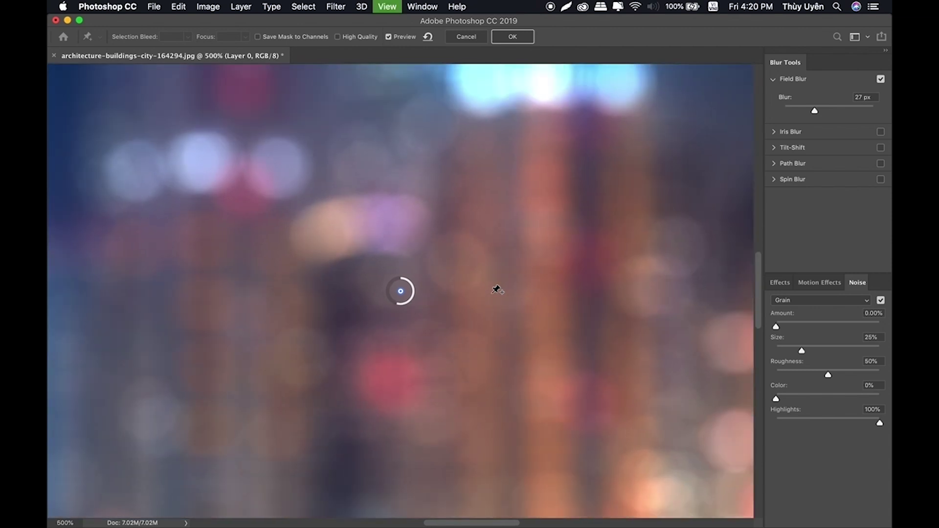
key(super+minus)
key(super+minus)
key(super+0)
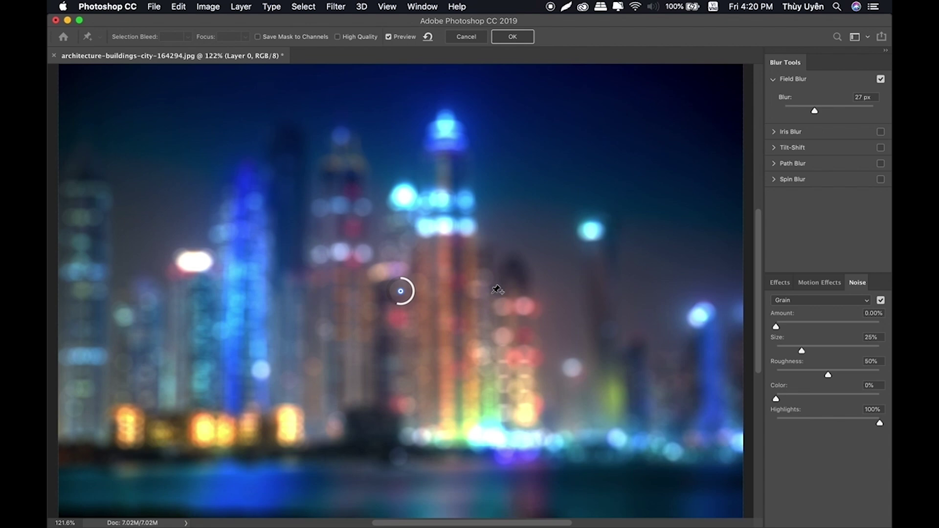
key(super+plus)
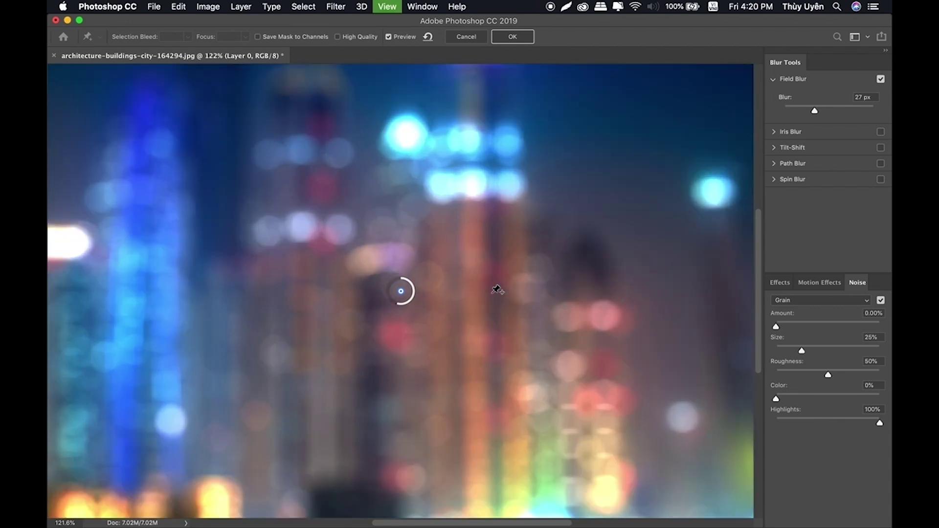
key(super+plus)
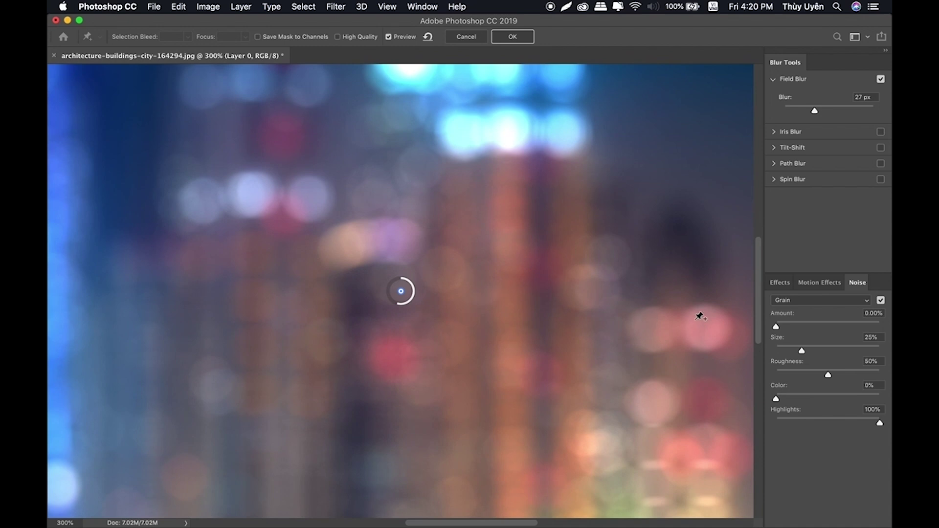
Set the grain amount to about 18%, checking the texture up close
drag(778, 326, 798, 331)
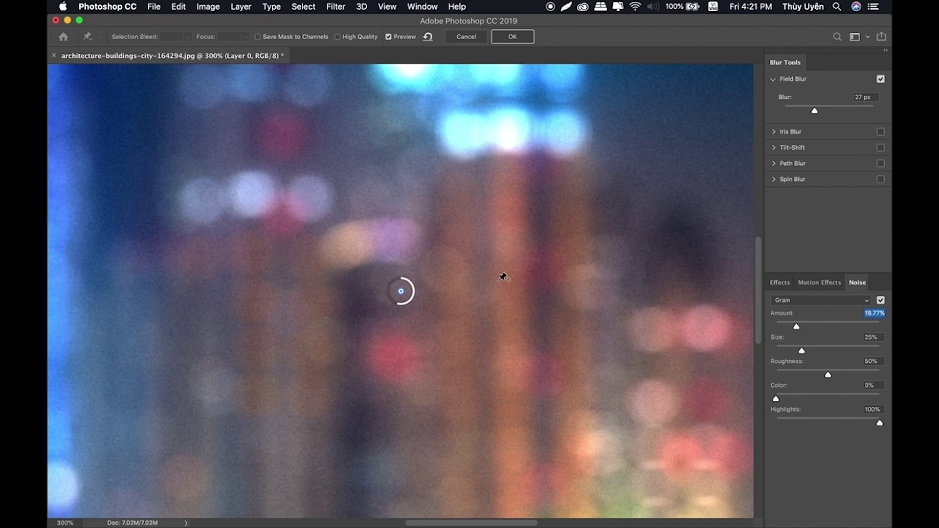
drag(796, 327, 764, 334)
drag(776, 326, 796, 329)
scroll(582, 222, up, 5)
scroll(582, 222, right, 5)
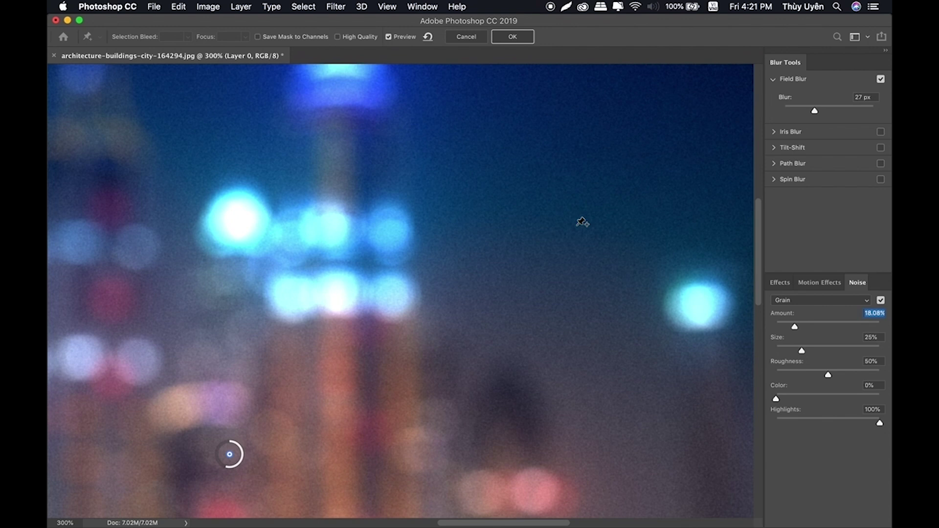
key(super+minus)
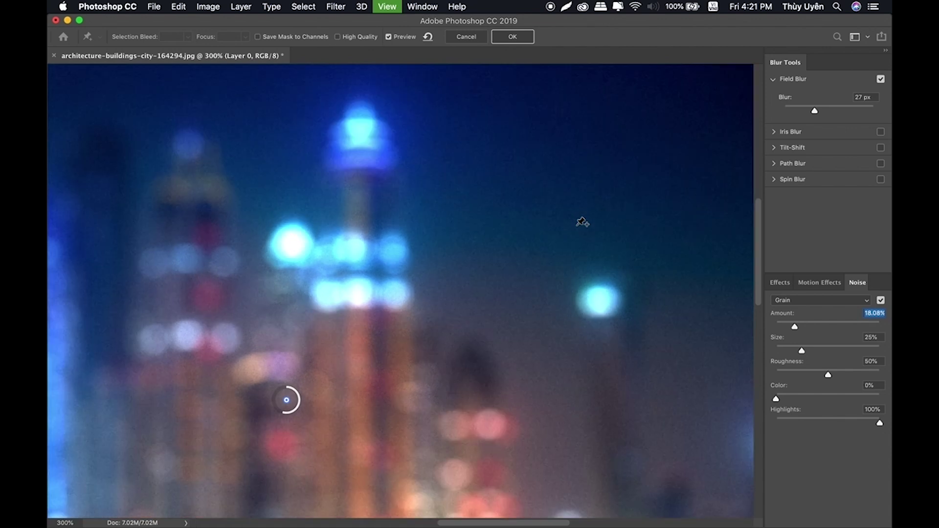
key(super+minus)
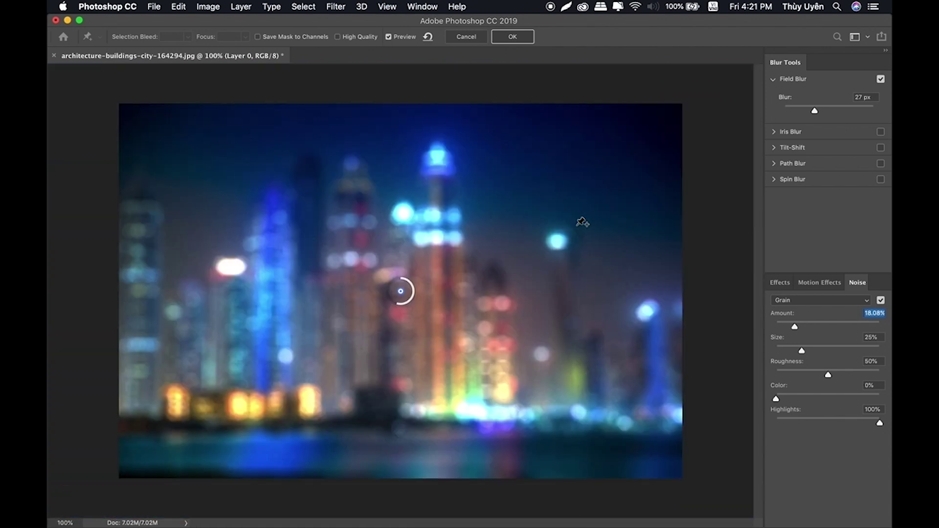
key(super+plus)
key(super+plus)
key(super+plus)
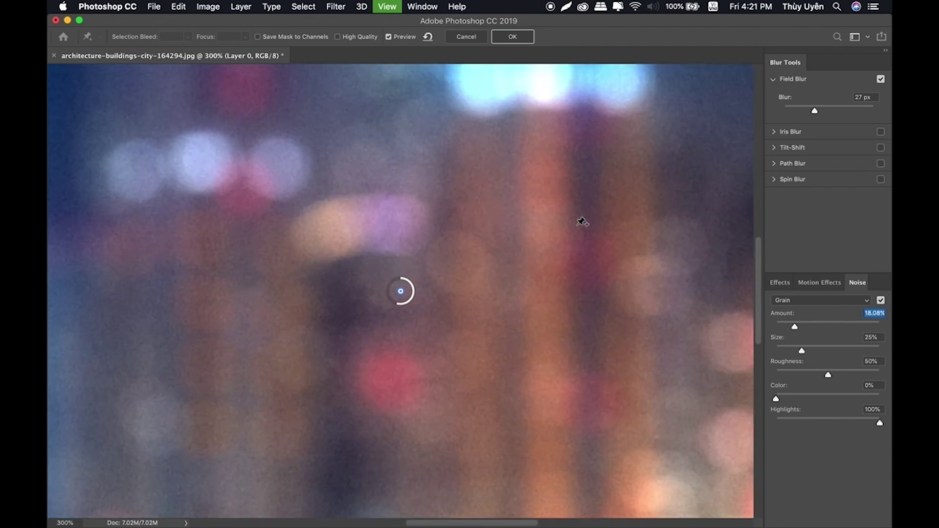
Lower the grain amount to 10.17% for subtler texture and inspect it zoomed in
drag(795, 328, 789, 328)
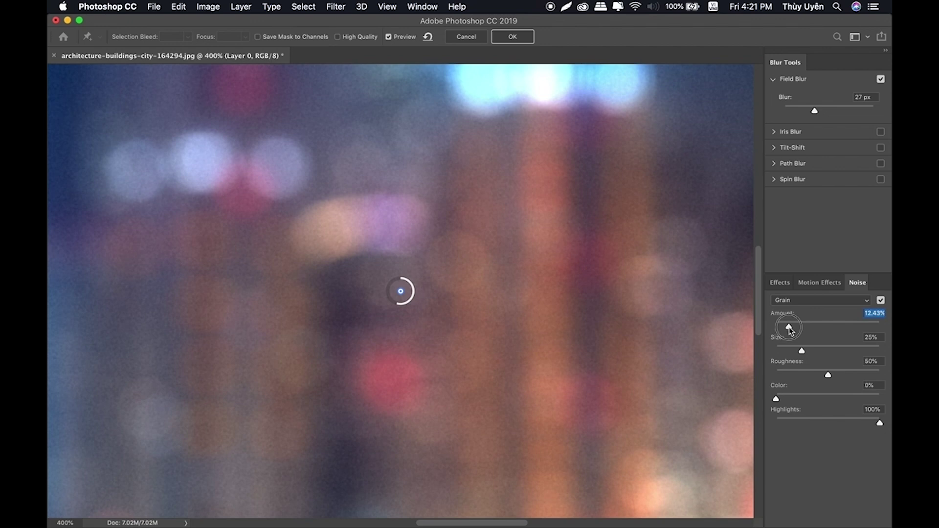
drag(788, 327, 787, 327)
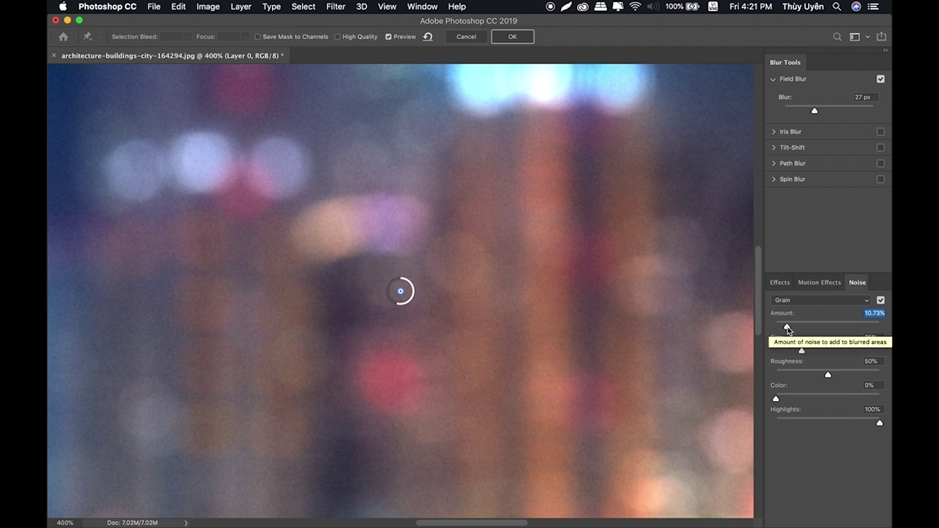
drag(787, 327, 759, 334)
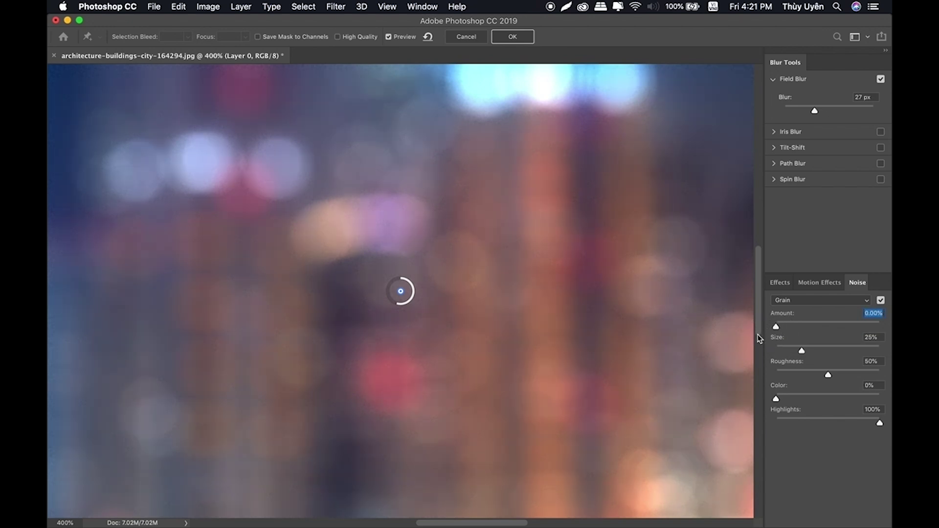
click(785, 327)
drag(788, 330, 790, 331)
key(super+1)
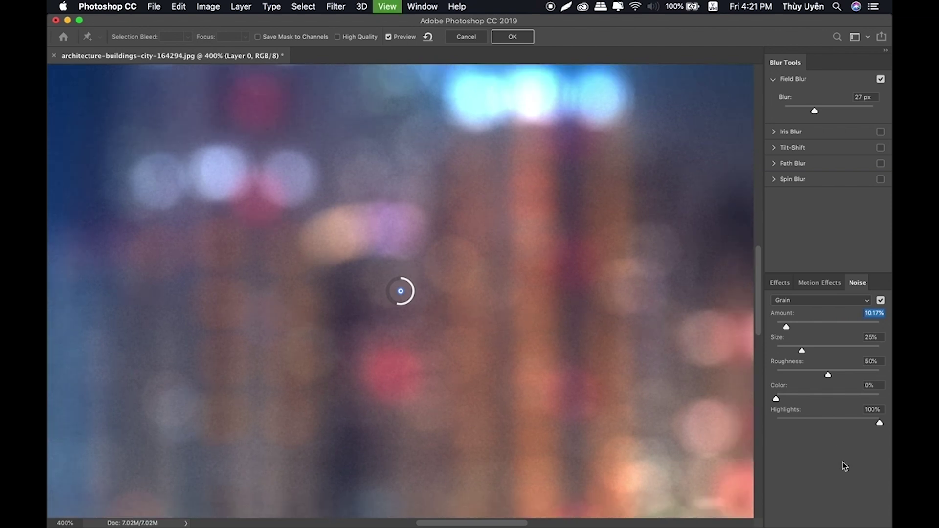
key(super+plus)
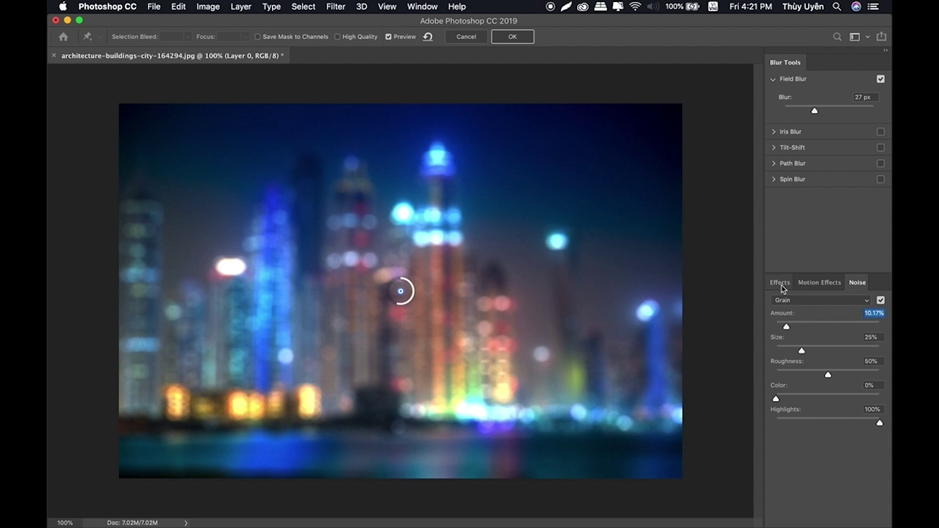
Review the bokeh Effects settings and switch off the Field Blur
click(780, 283)
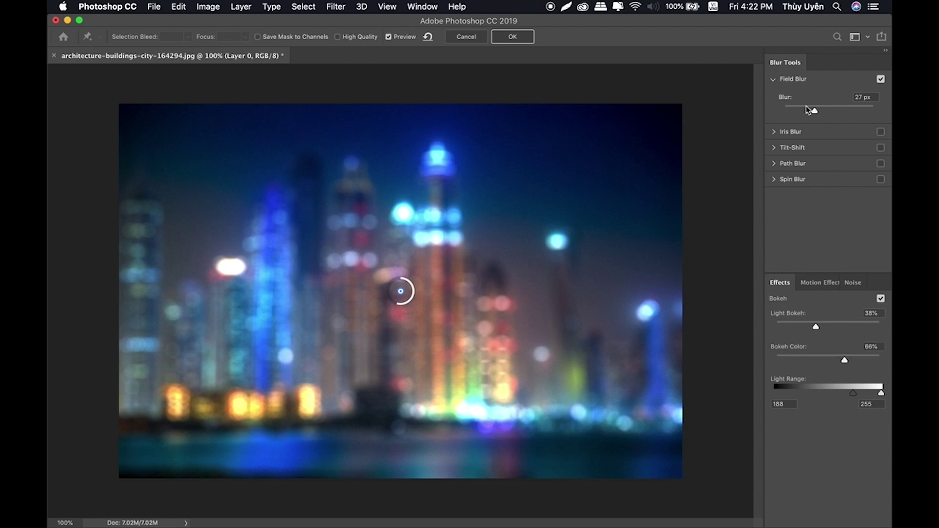
click(881, 79)
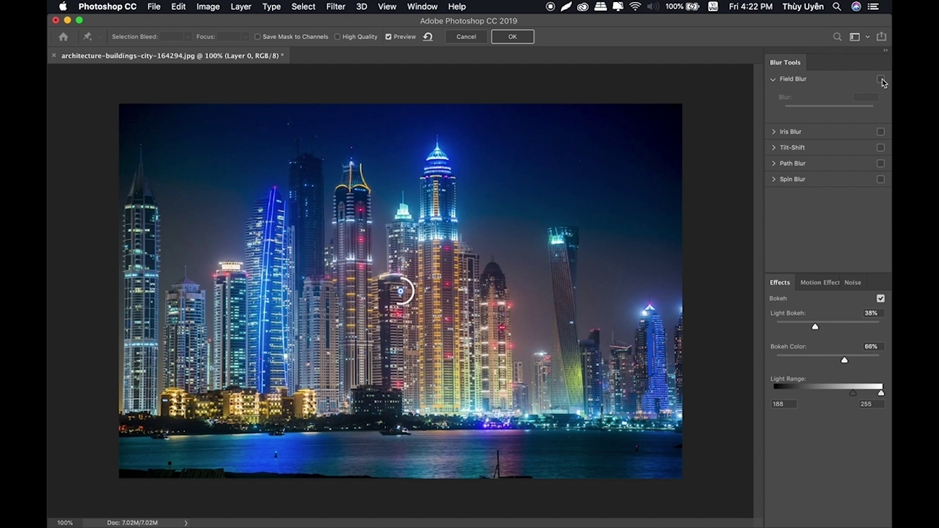
Enable a 15 px Iris Blur and reshape its tilted ellipse around the central towers
click(881, 132)
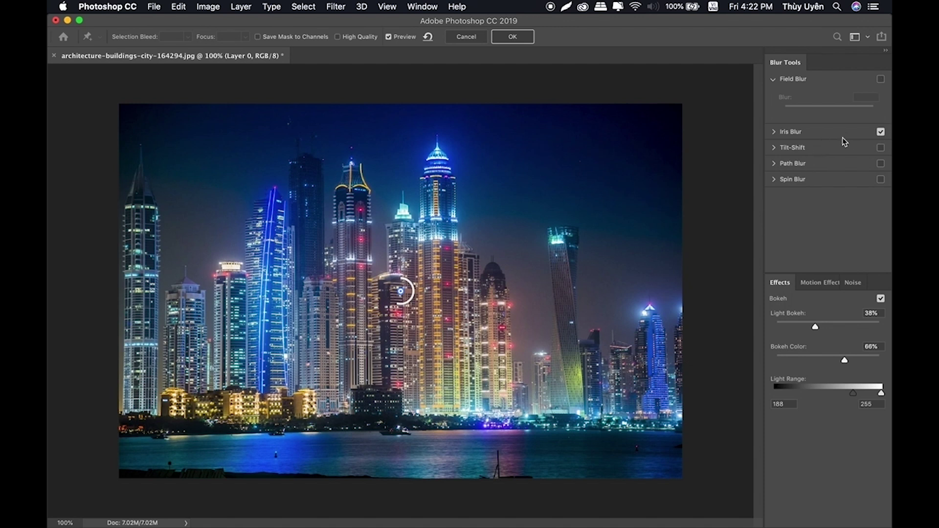
click(774, 79)
click(798, 98)
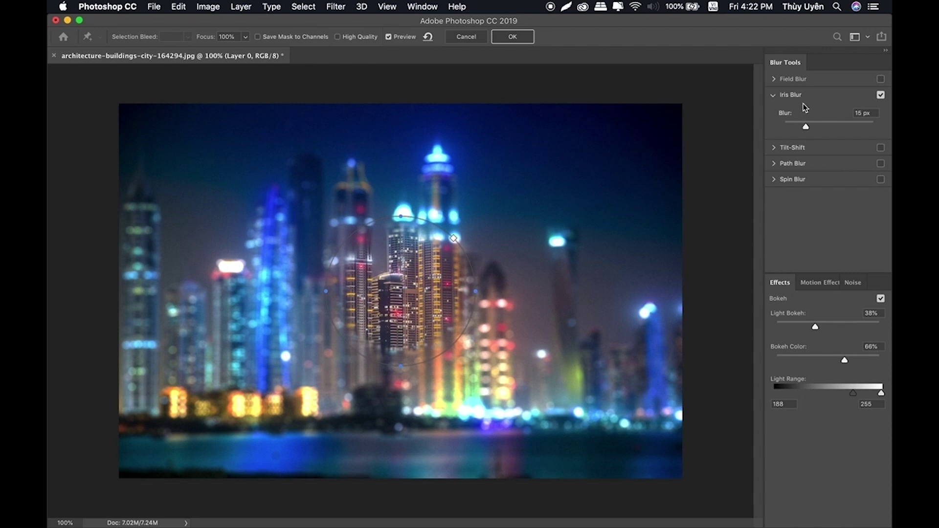
mouse_move(401, 292)
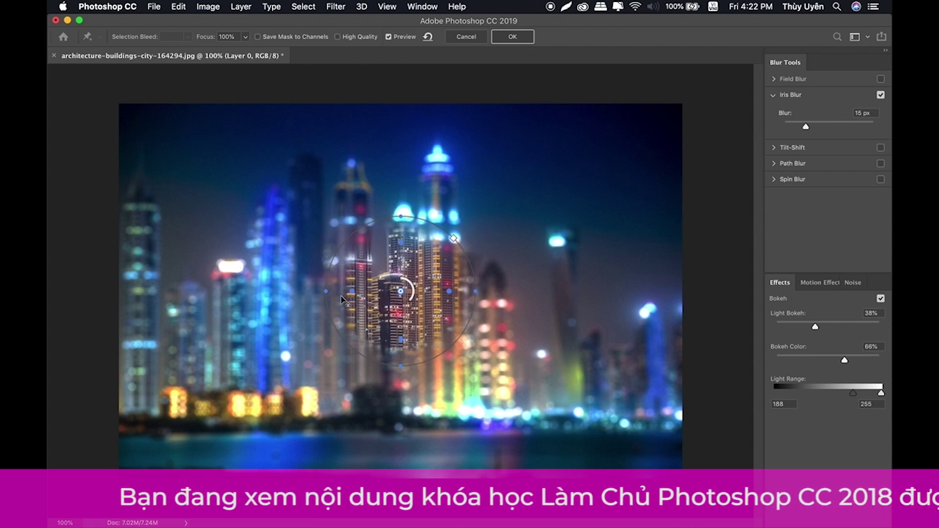
mouse_move(326, 291)
mouse_down()
mouse_move(209, 323)
mouse_move(211, 391)
mouse_up()
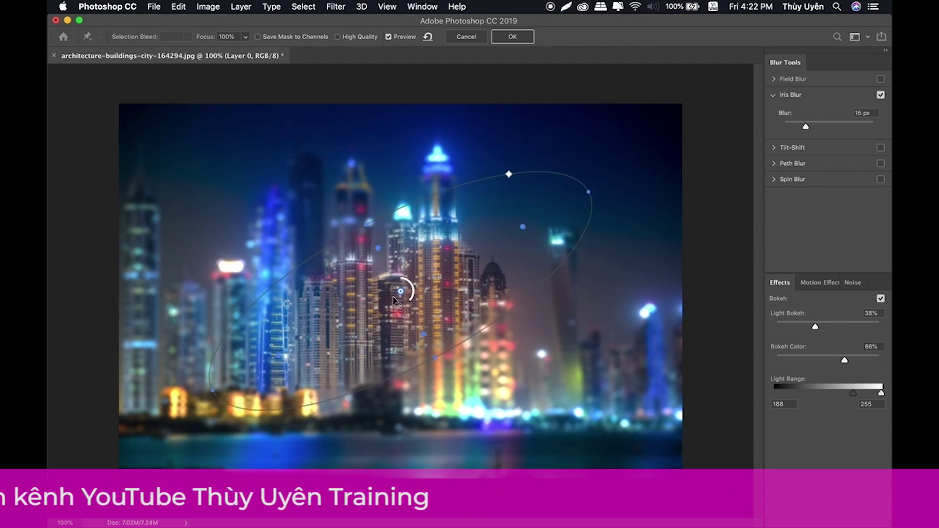
mouse_move(394, 299)
mouse_down()
mouse_move(430, 246)
mouse_move(424, 231)
mouse_move(352, 251)
mouse_up()
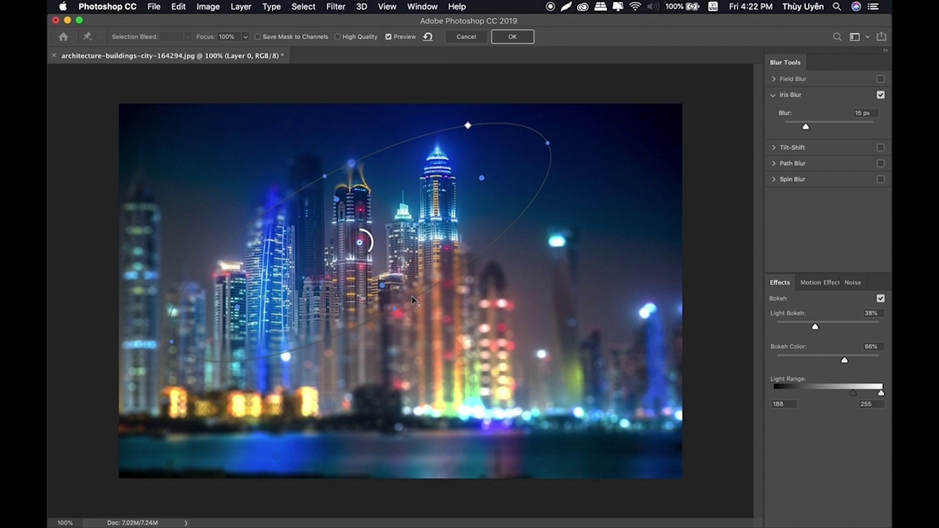
drag(395, 308, 399, 306)
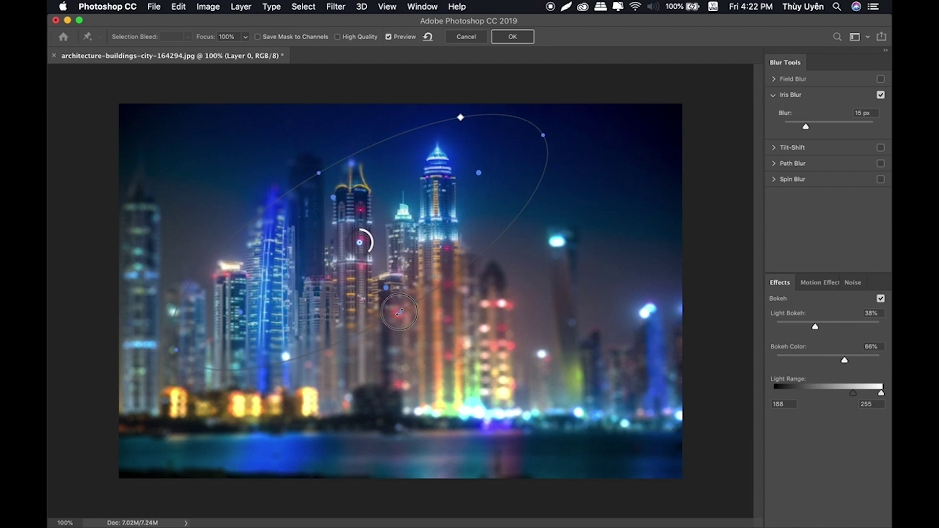
drag(543, 134, 509, 151)
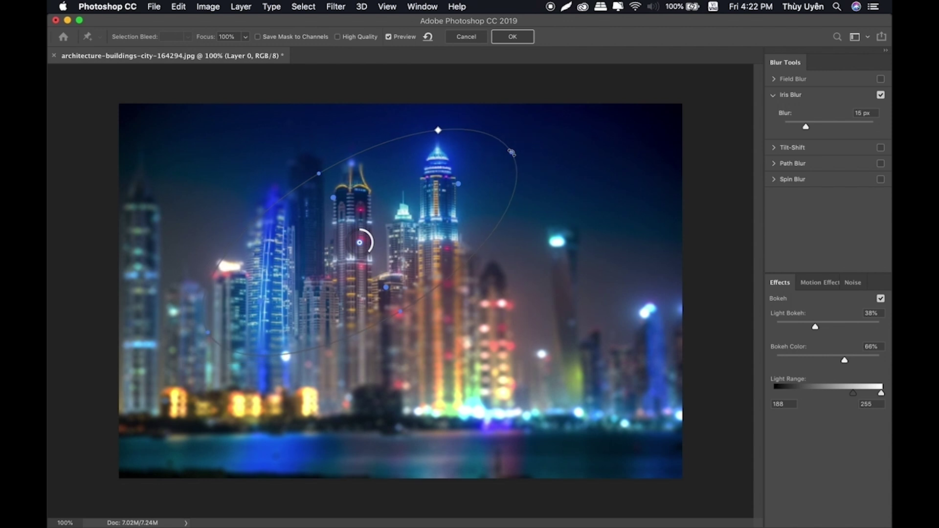
Try Iris Blur strengths up to 110 px, then settle on a subtle 16 px
drag(806, 128, 833, 128)
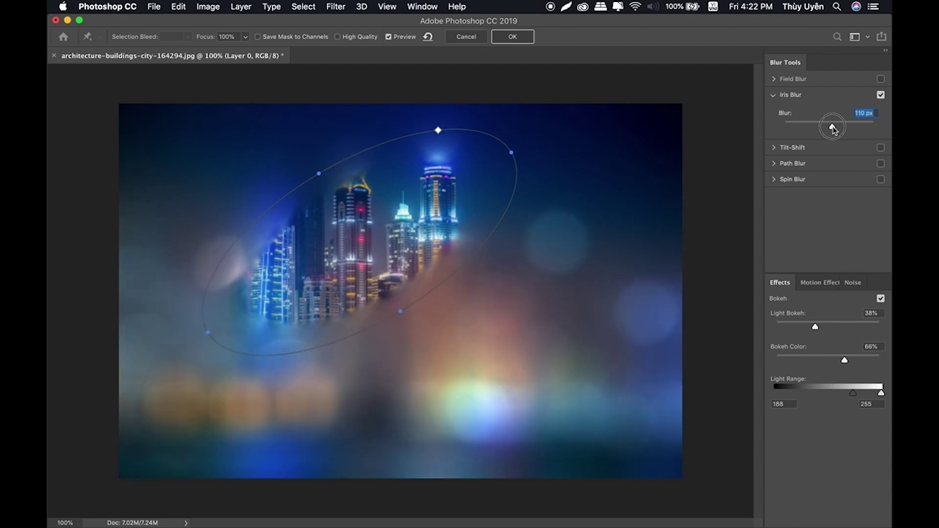
drag(833, 128, 831, 128)
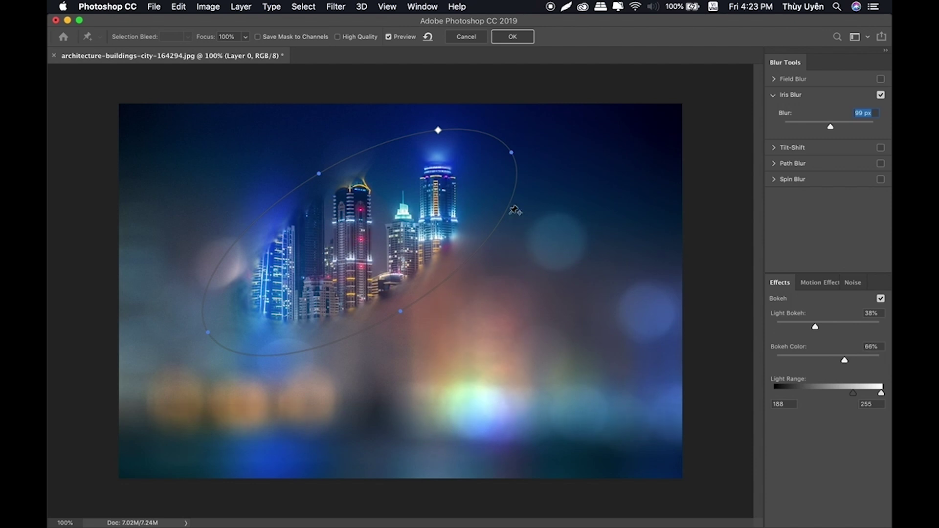
drag(831, 127, 806, 126)
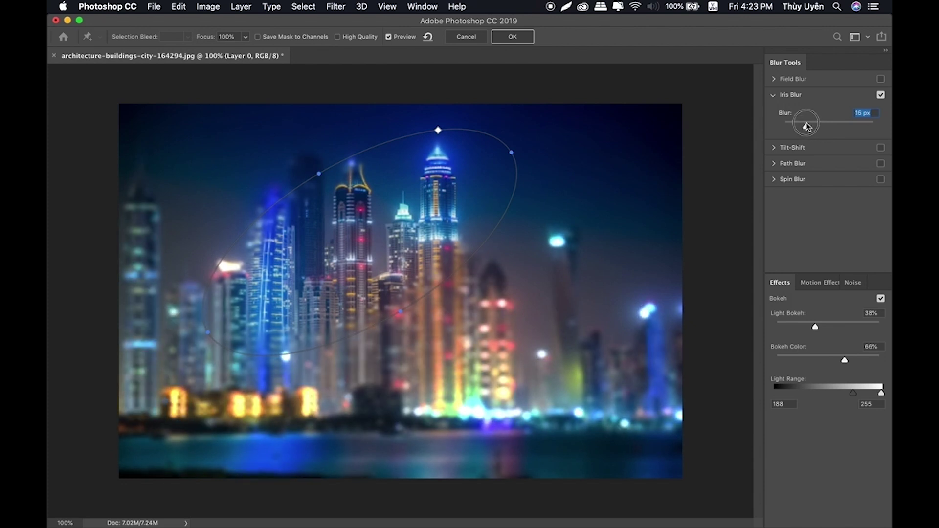
drag(808, 127, 808, 127)
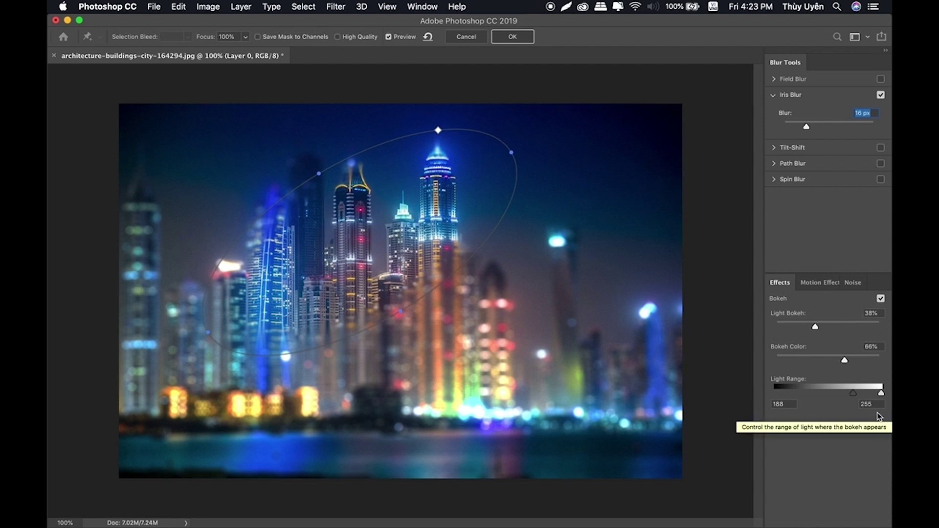
Swap the Iris Blur for a Tilt-Shift blur and lower its upper transition edge
click(882, 94)
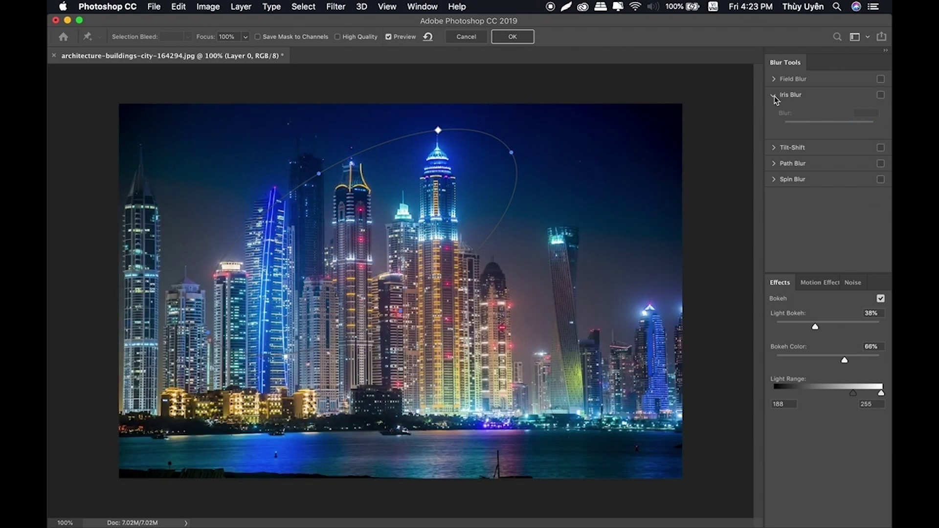
click(774, 96)
click(796, 113)
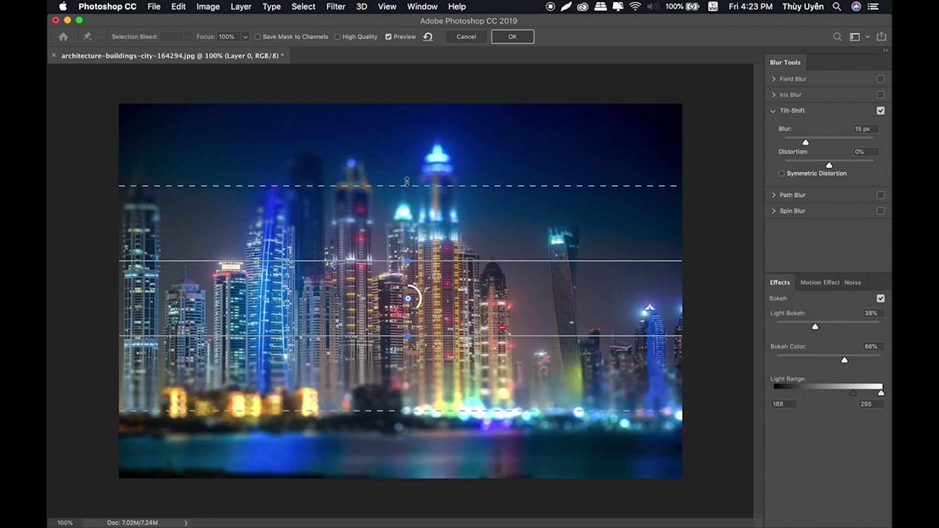
drag(409, 187, 410, 210)
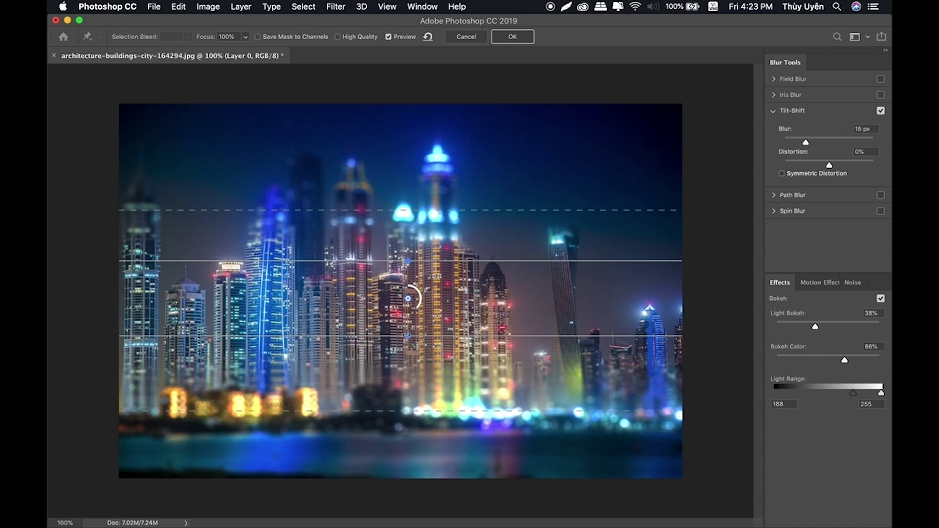
Reposition the tilt-shift band and transition lines to keep the tower band sharp
drag(435, 336, 434, 323)
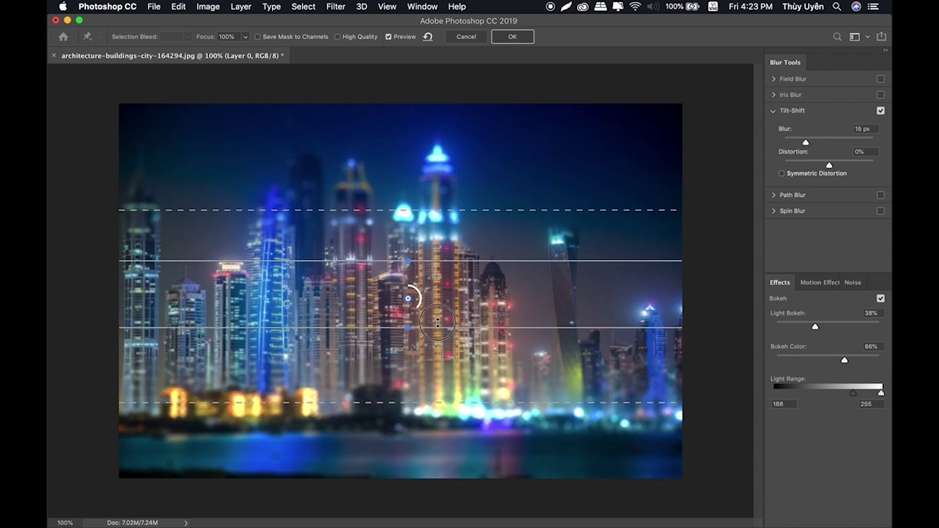
drag(456, 261, 455, 270)
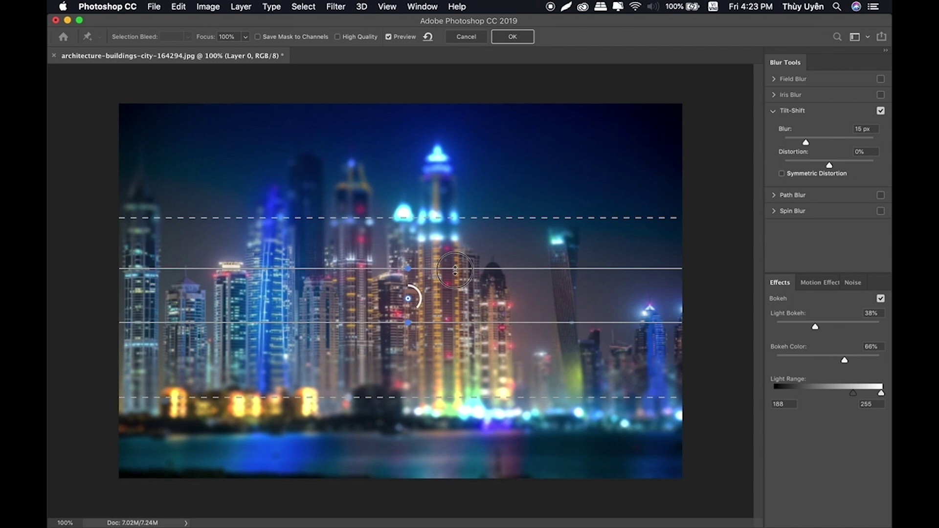
drag(458, 397, 454, 384)
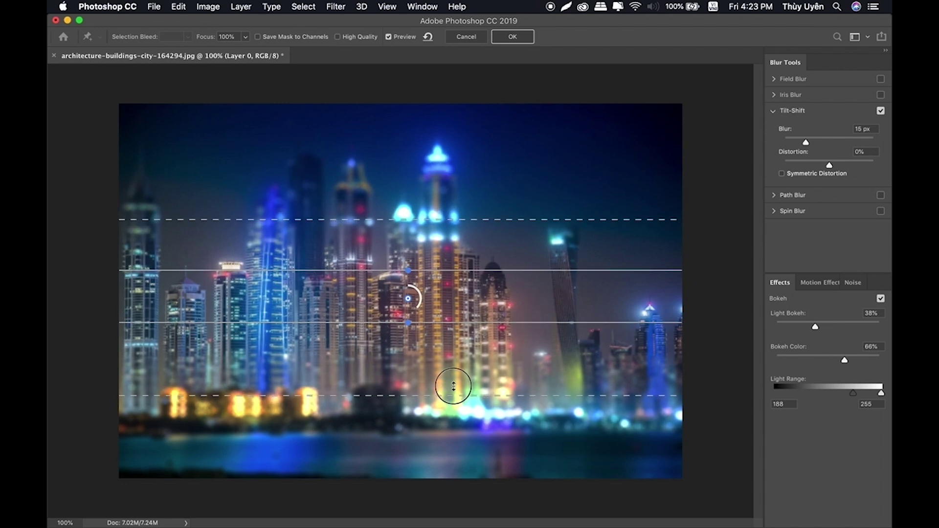
mouse_move(408, 299)
mouse_down()
mouse_move(417, 361)
mouse_move(411, 437)
mouse_up()
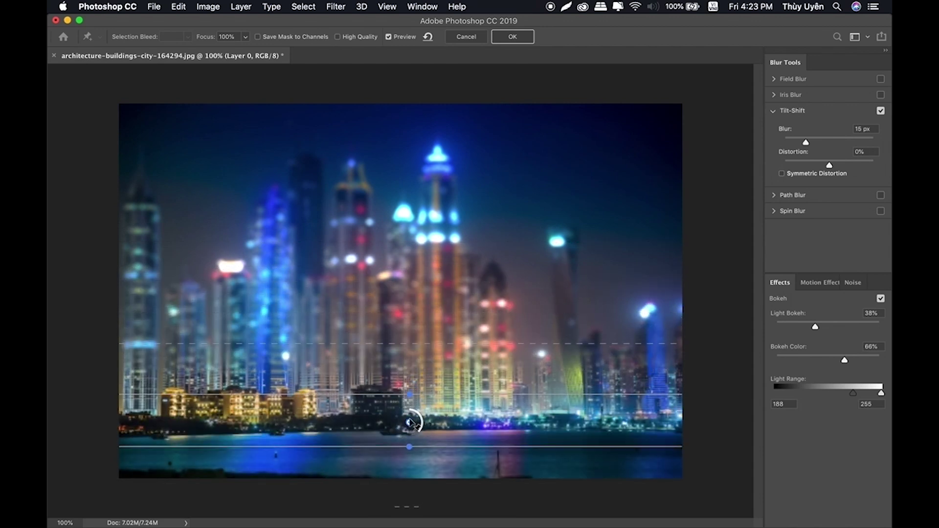
mouse_move(432, 345)
mouse_down()
mouse_move(430, 218)
mouse_move(421, 218)
mouse_up()
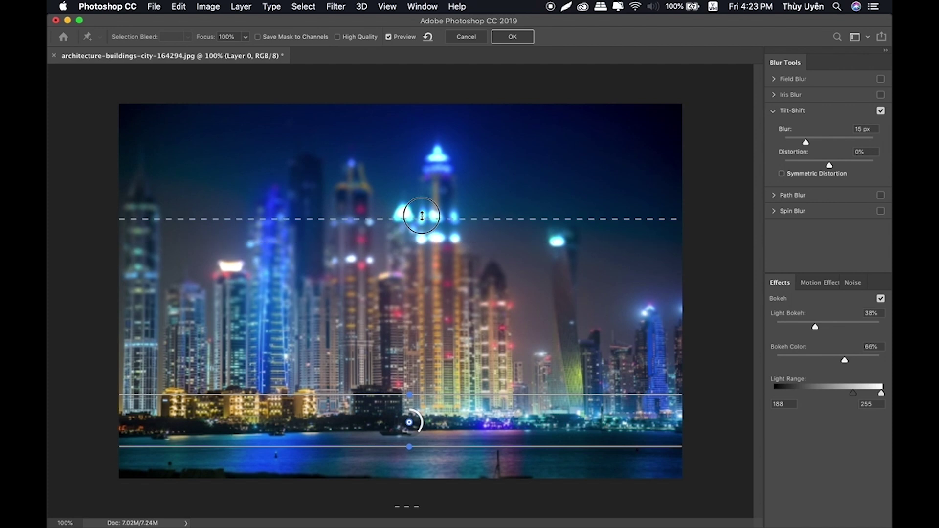
drag(439, 395, 436, 348)
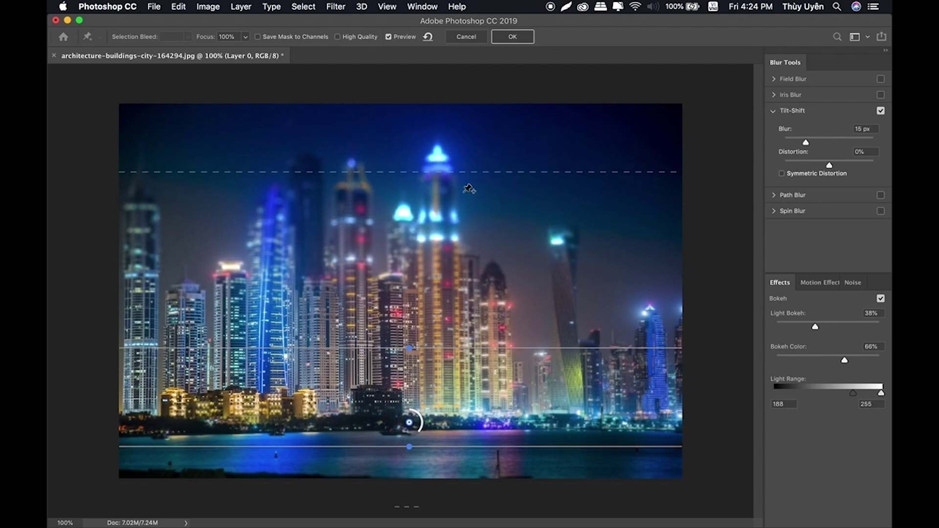
drag(468, 172, 465, 216)
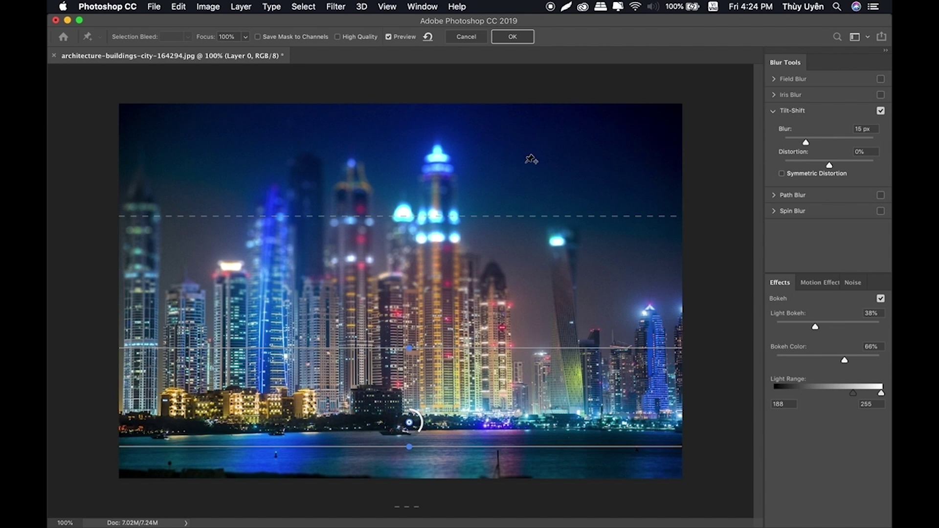
Raise the tilt-shift blur strength and distortion, then nudge the focus area upward
drag(832, 166, 836, 166)
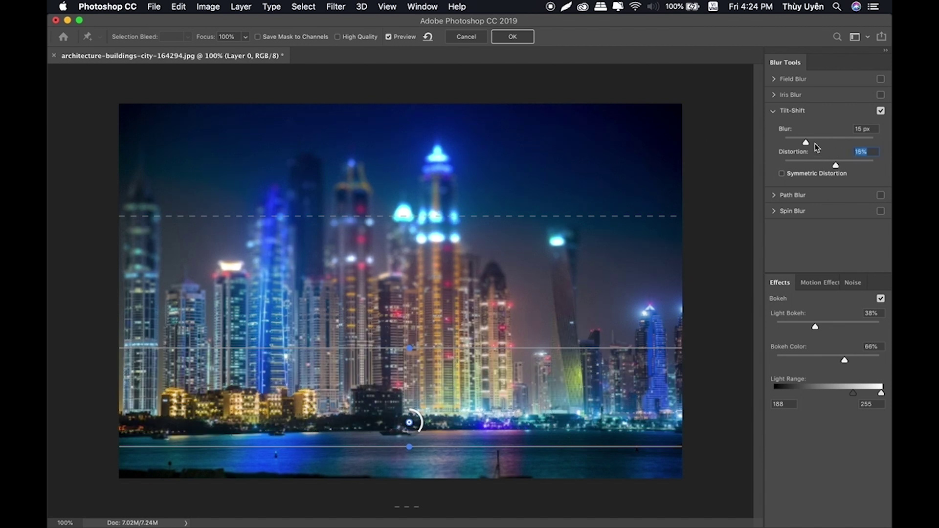
drag(806, 142, 828, 145)
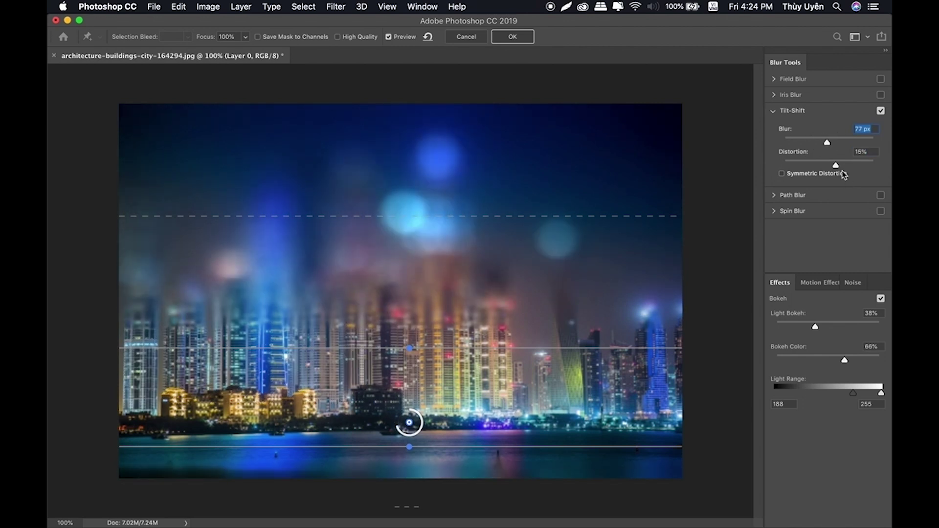
mouse_move(836, 165)
mouse_down()
mouse_move(848, 165)
mouse_move(816, 168)
mouse_move(852, 169)
mouse_up()
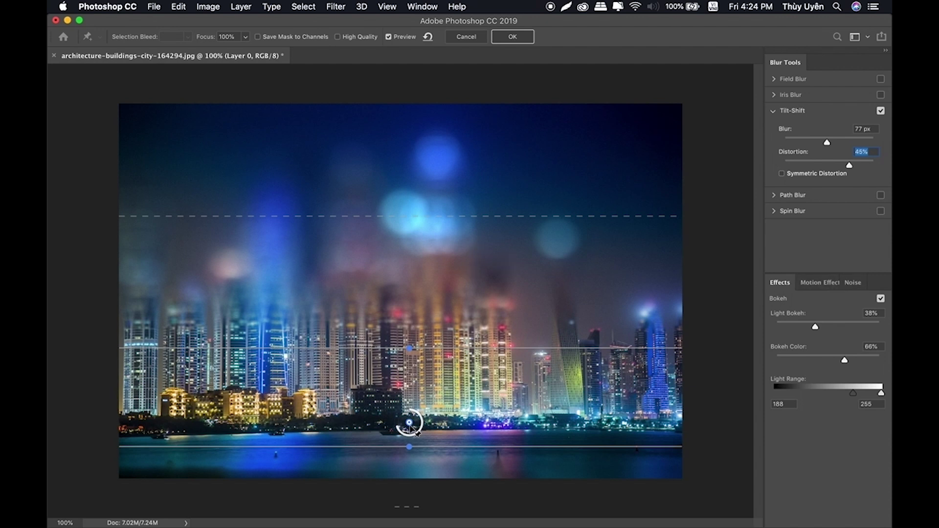
drag(413, 425, 414, 424)
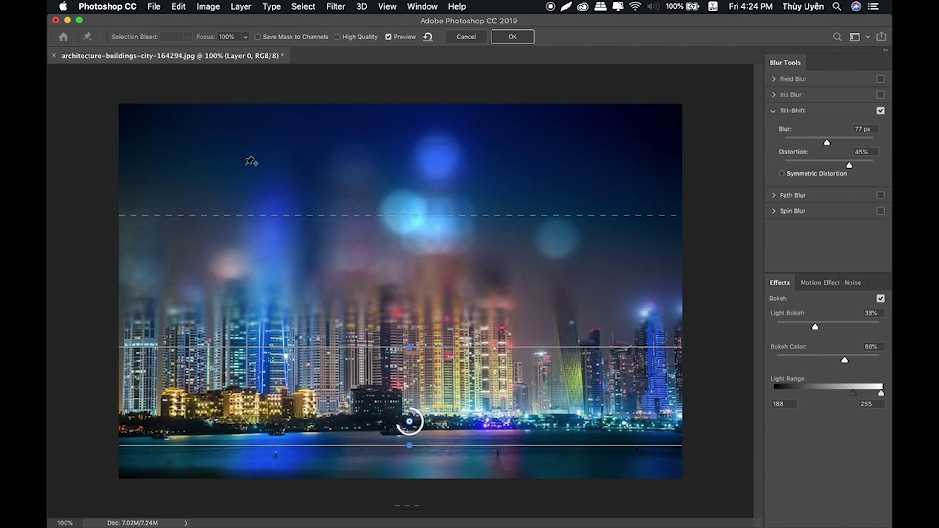
click(230, 171)
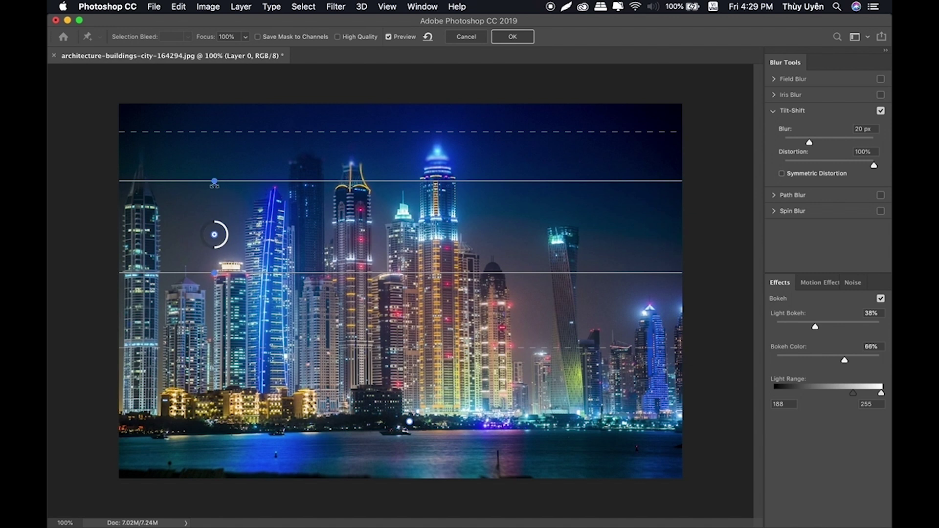
Rotate the new pin's focus band to vertical, shift it left, and widen the right transition
mouse_move(215, 183)
mouse_down()
mouse_move(184, 195)
mouse_move(173, 239)
mouse_up()
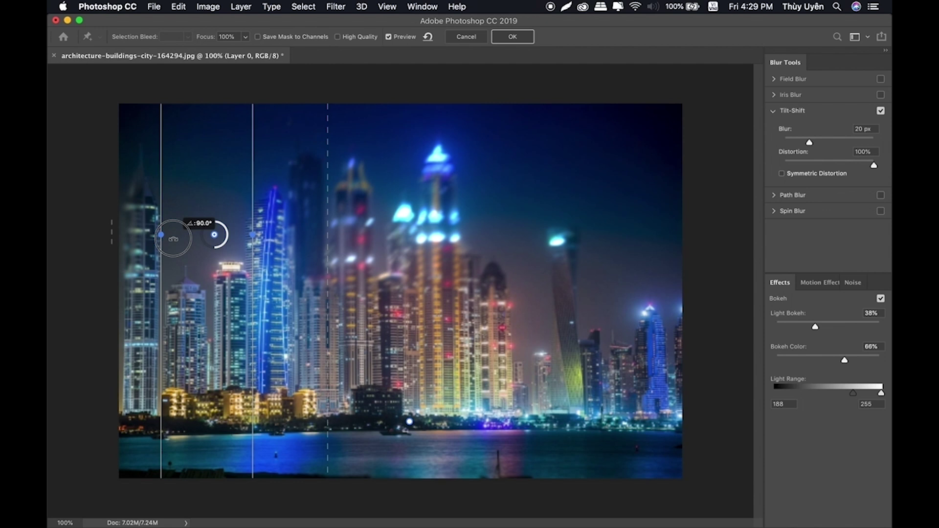
mouse_move(179, 215)
mouse_down()
mouse_move(221, 237)
mouse_move(219, 231)
mouse_move(245, 230)
mouse_move(240, 209)
mouse_move(223, 220)
mouse_move(220, 248)
mouse_move(231, 226)
mouse_move(256, 257)
mouse_up()
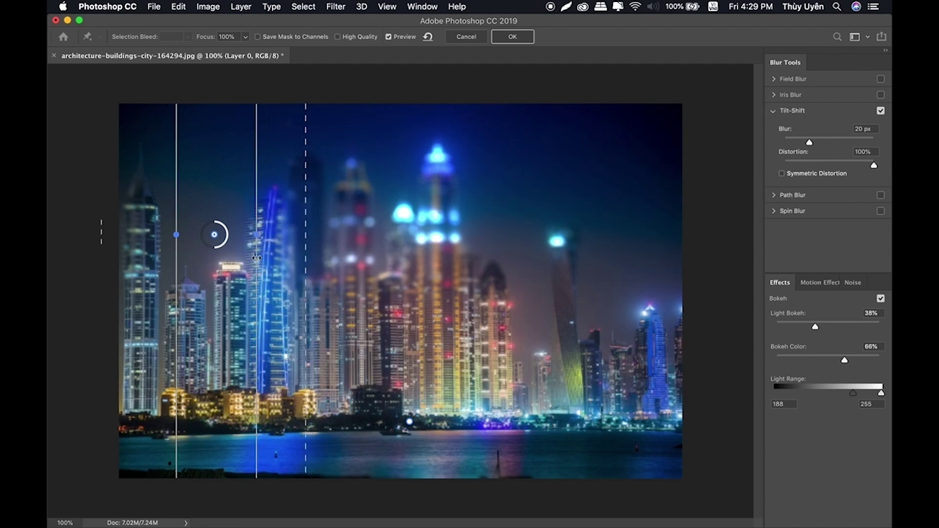
drag(214, 236, 159, 235)
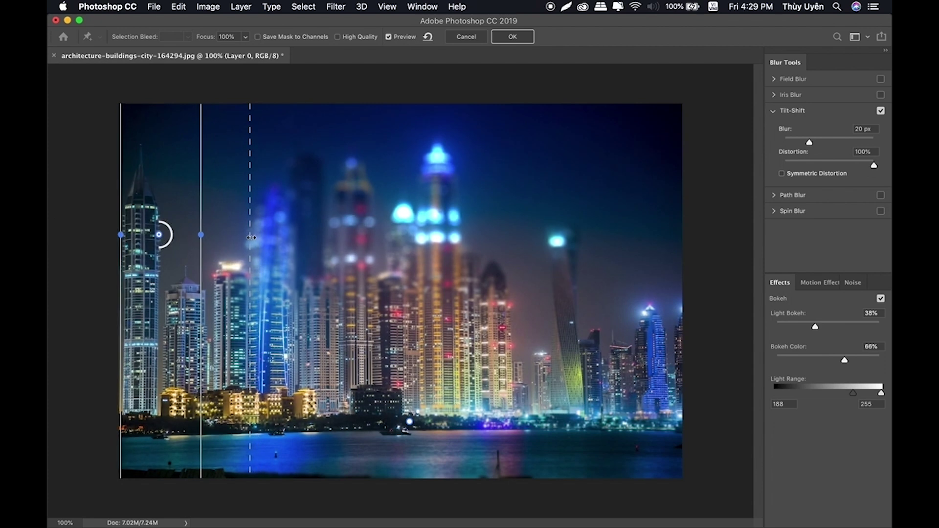
drag(251, 237, 319, 239)
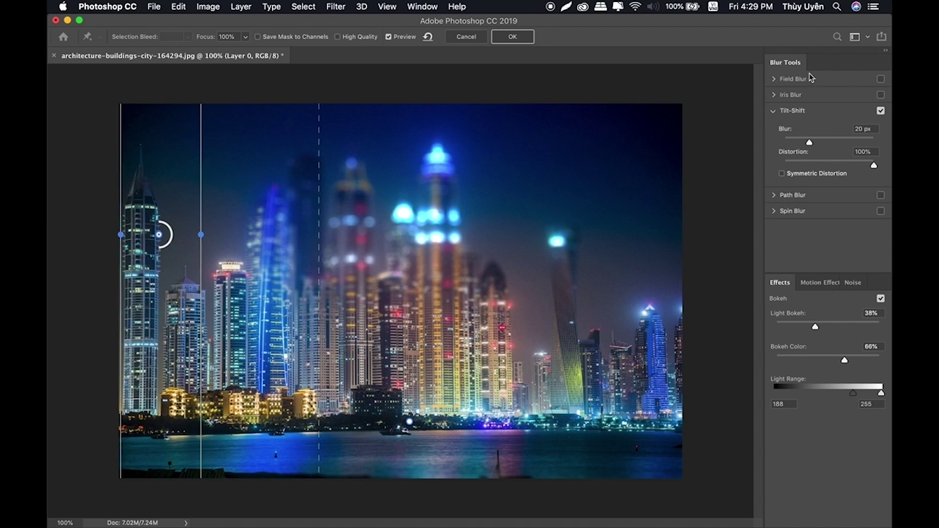
Switch from Tilt-Shift to Path Blur and lengthen the blur path to the right
click(774, 112)
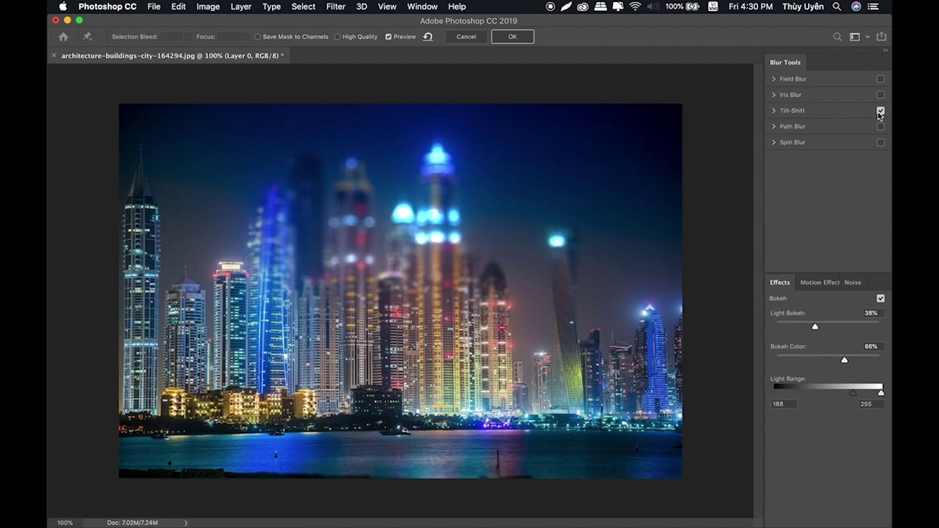
click(880, 110)
click(880, 126)
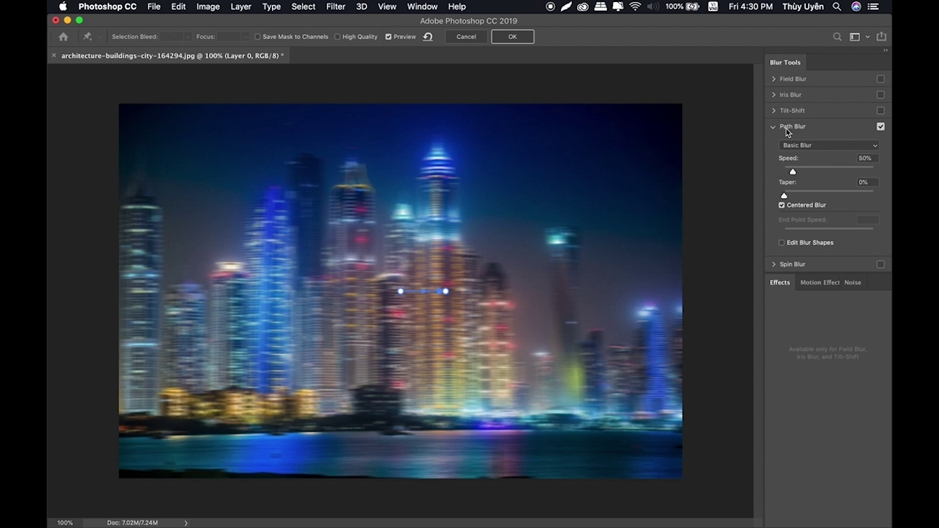
mouse_move(445, 294)
mouse_down()
mouse_move(536, 287)
mouse_move(561, 296)
mouse_up()
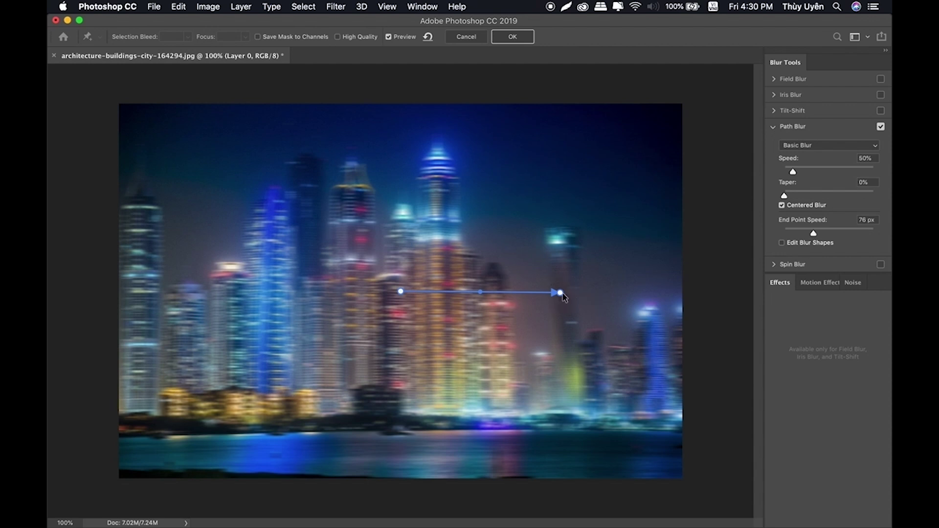
Raise the path's End Point Speed to 583 px for strong sideways streaks
mouse_move(575, 294)
mouse_down()
mouse_move(567, 289)
mouse_move(576, 298)
mouse_up()
drag(547, 341, 523, 346)
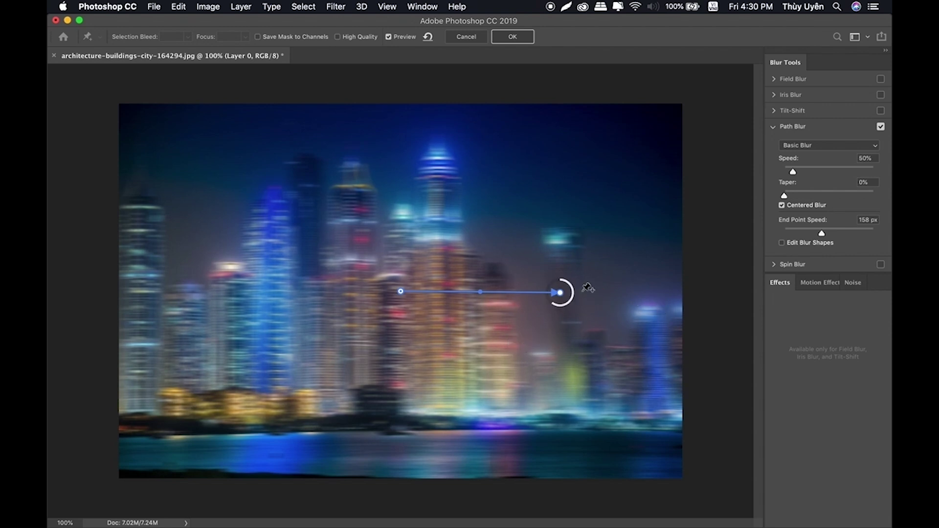
mouse_move(558, 309)
mouse_down()
mouse_move(577, 305)
mouse_move(546, 306)
mouse_up()
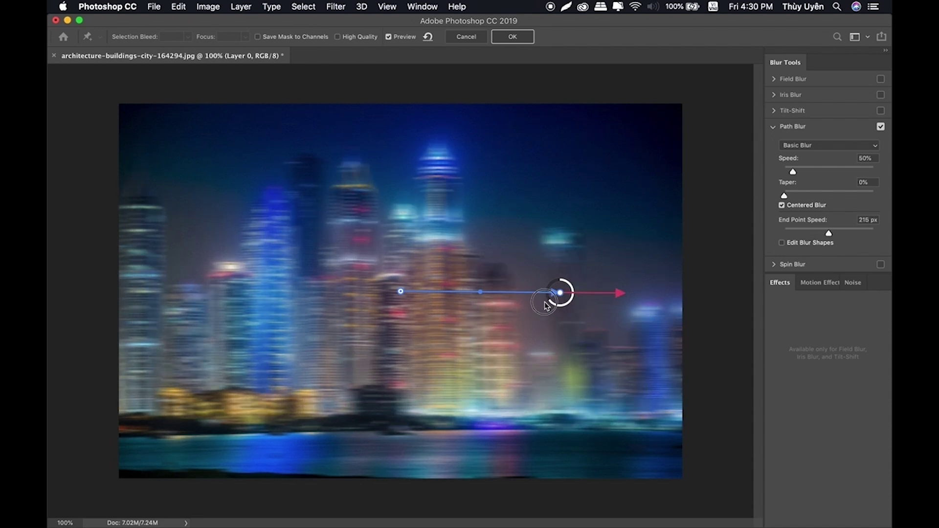
drag(547, 308, 548, 290)
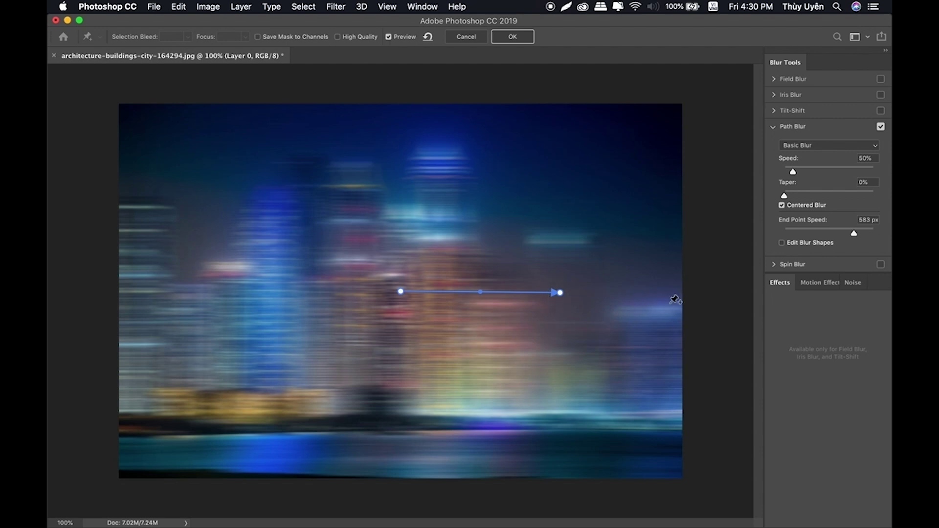
click(832, 283)
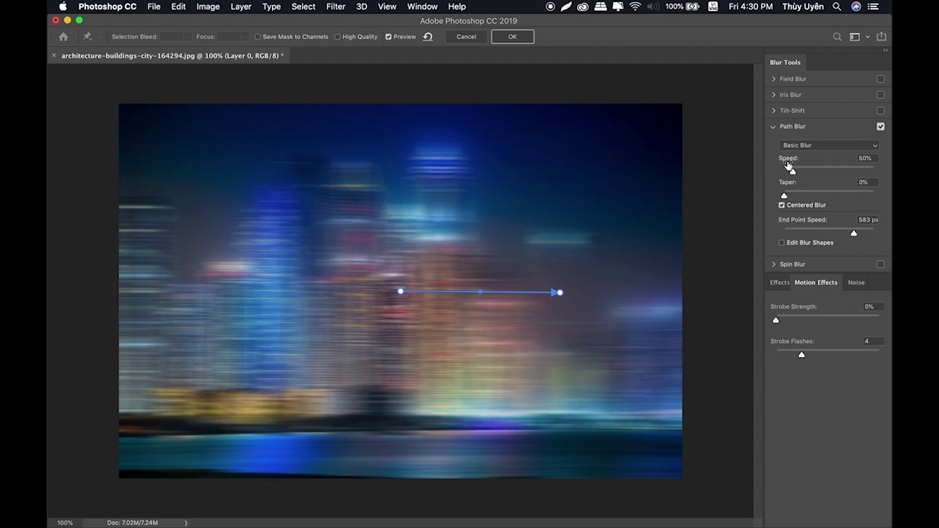
Set the Path Blur strobe to 8% Strobe Strength and 50 Strobe Flashes
mouse_move(785, 196)
mouse_down()
mouse_move(819, 196)
mouse_move(784, 196)
mouse_up()
drag(776, 321, 842, 320)
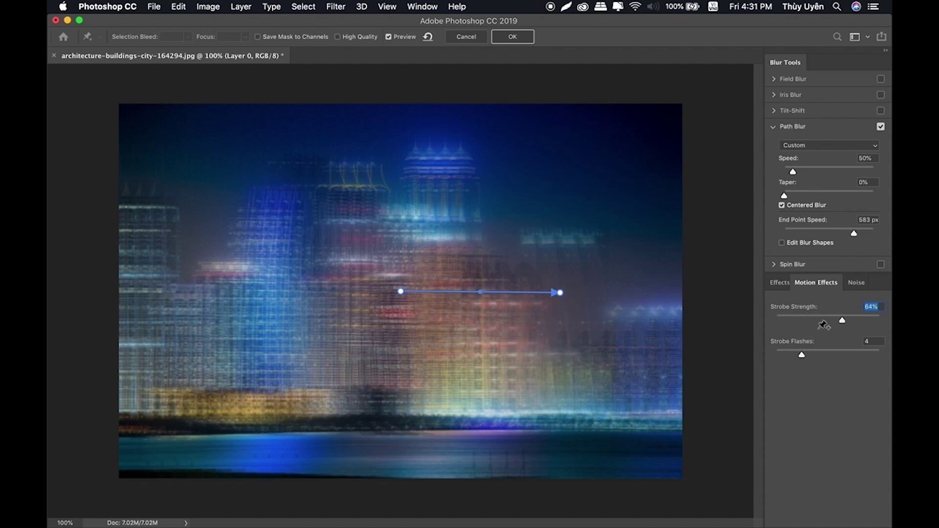
drag(843, 321, 784, 321)
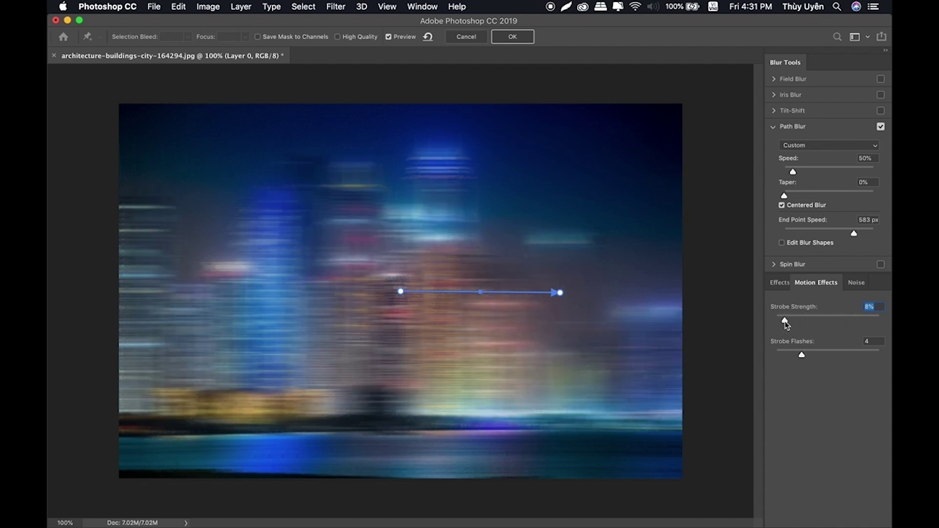
click(830, 355)
drag(830, 359, 855, 357)
Angle the blur path diagonally from lower left to upper right, then disable Path Blur
click(559, 294)
mouse_move(401, 293)
mouse_down()
mouse_move(290, 304)
mouse_move(199, 435)
mouse_up()
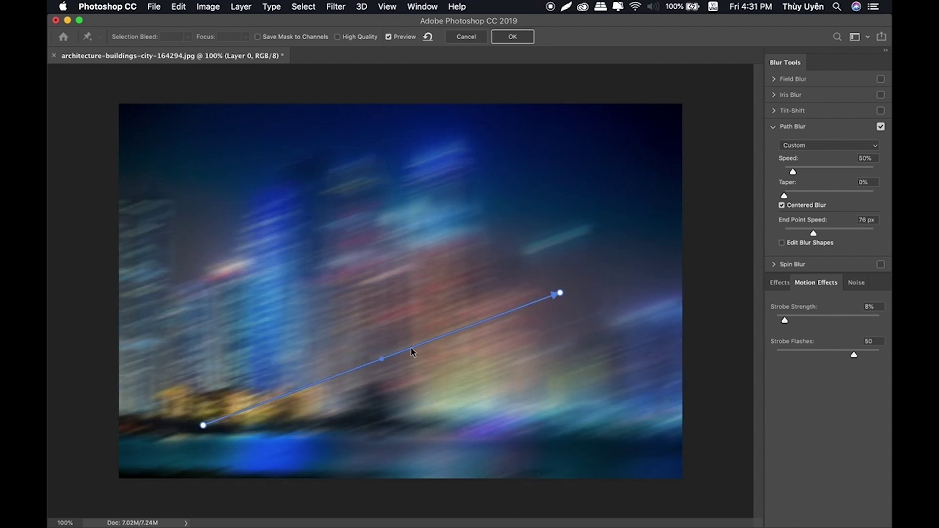
mouse_move(560, 292)
mouse_down()
mouse_move(545, 222)
mouse_move(533, 222)
mouse_up()
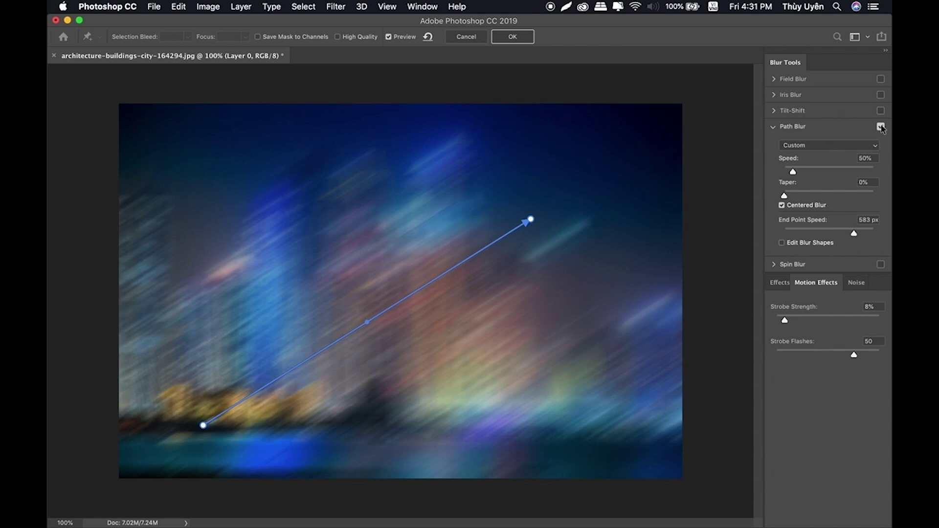
click(881, 127)
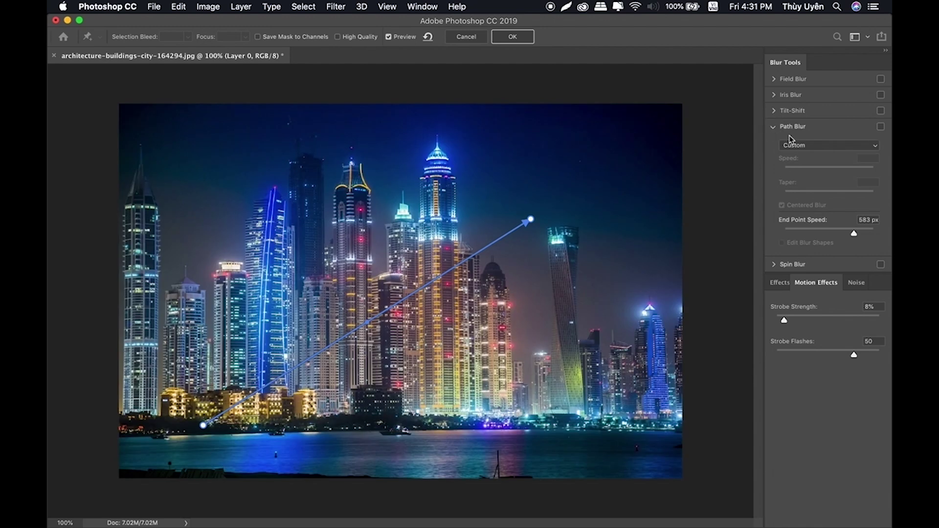
Enable Spin Blur in place of Path Blur and zoom in to 200%
click(774, 127)
click(802, 142)
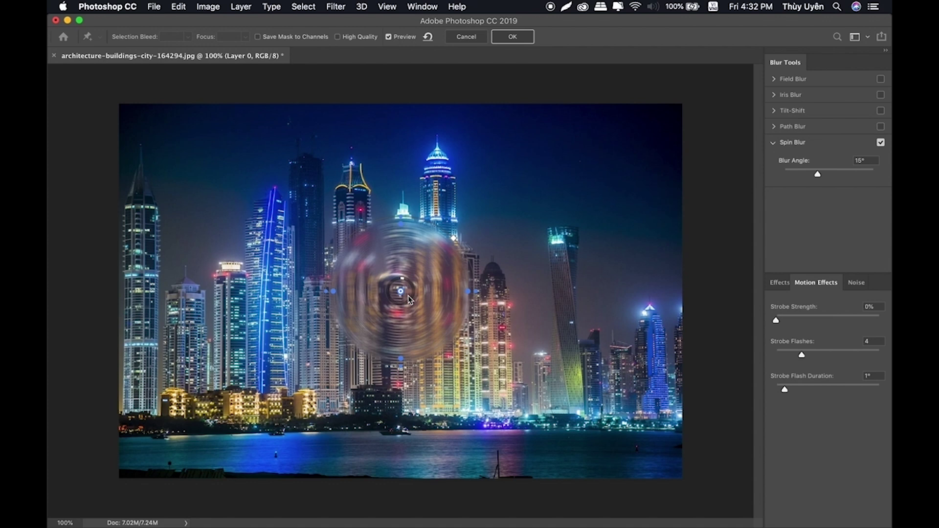
key(super+plus)
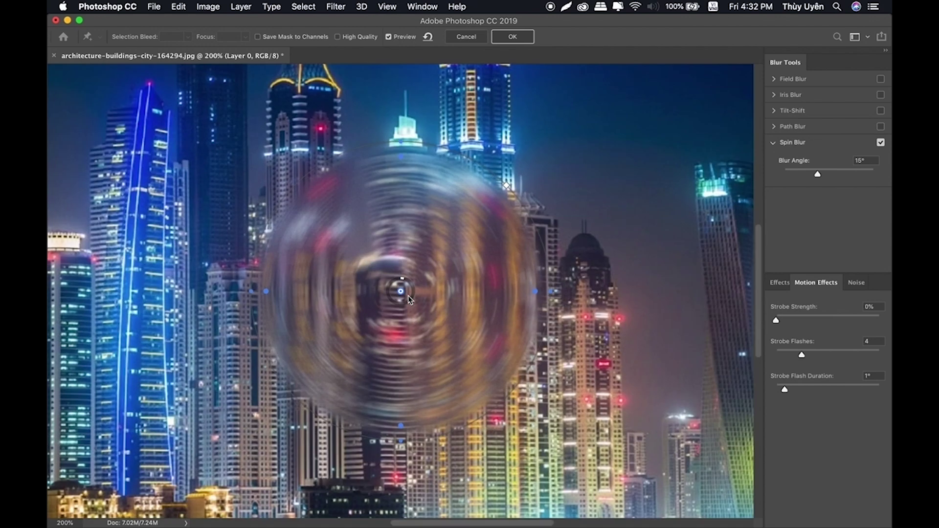
Set Spin Blur angle 131°, Strobe Flashes 32, Flash Duration 4° and strobe strength 0%
mouse_move(819, 175)
mouse_down()
mouse_move(834, 172)
mouse_move(801, 176)
mouse_move(854, 175)
mouse_up()
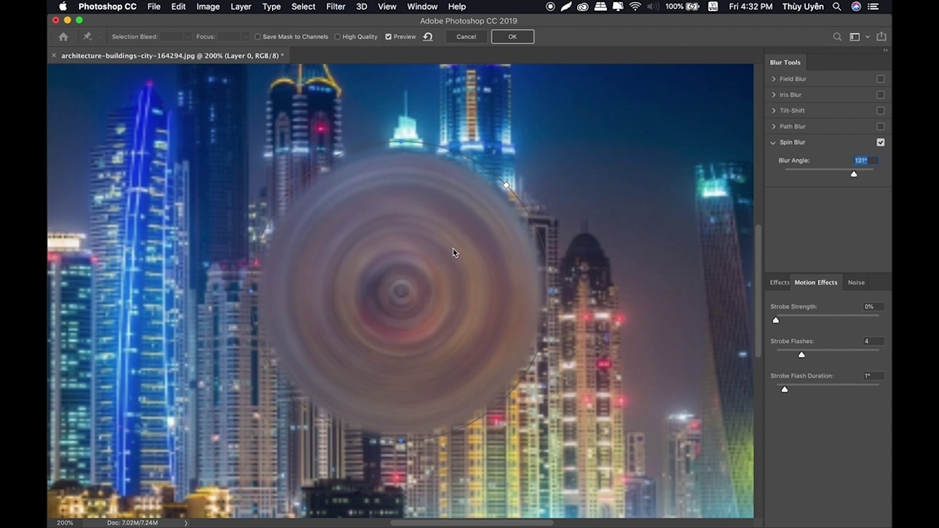
mouse_move(777, 322)
mouse_down()
mouse_move(856, 320)
mouse_move(748, 325)
mouse_up()
drag(802, 355, 840, 355)
drag(785, 390, 813, 391)
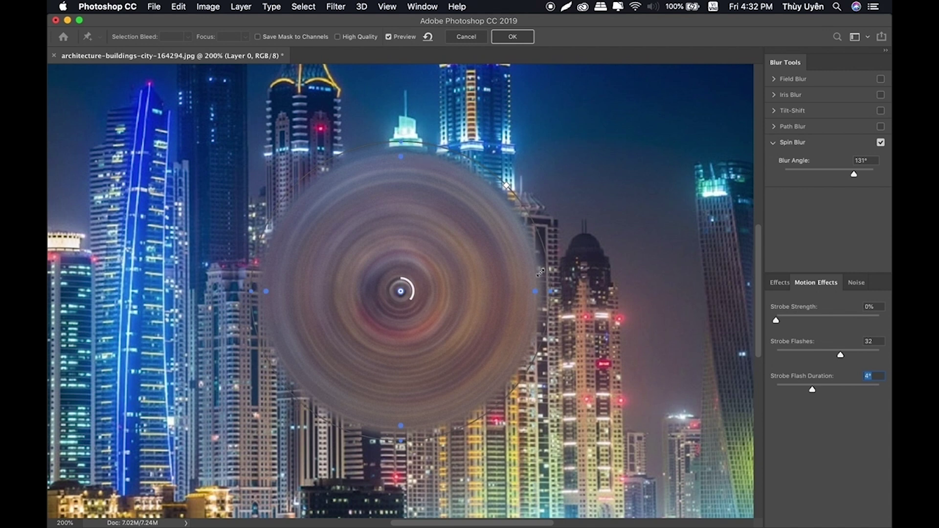
Reshape the spin ellipse into a tilted narrow oval, set Blur Angle 45°, and commit
mouse_move(541, 272)
mouse_down()
mouse_move(605, 286)
mouse_move(665, 281)
mouse_up()
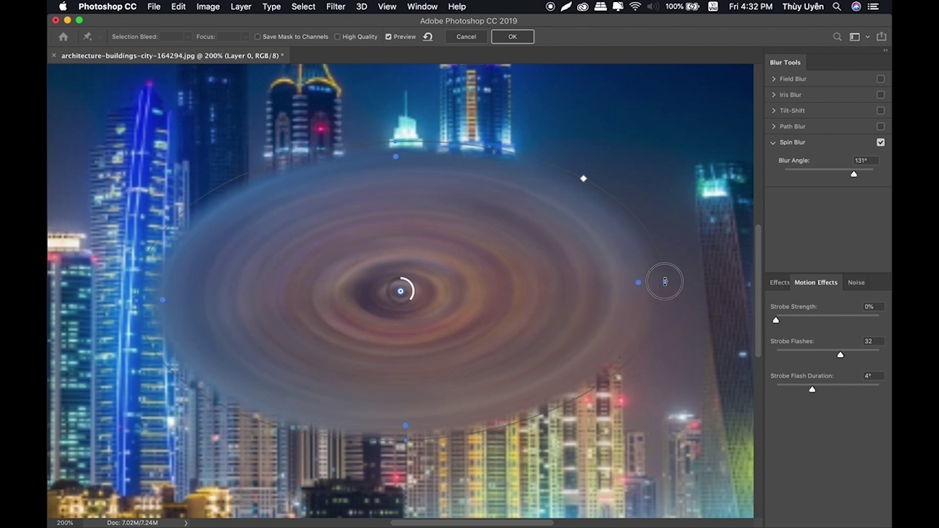
mouse_move(656, 218)
mouse_down()
mouse_move(497, 243)
mouse_move(451, 268)
mouse_up()
mouse_move(467, 263)
mouse_down()
mouse_move(466, 329)
mouse_move(484, 305)
mouse_up()
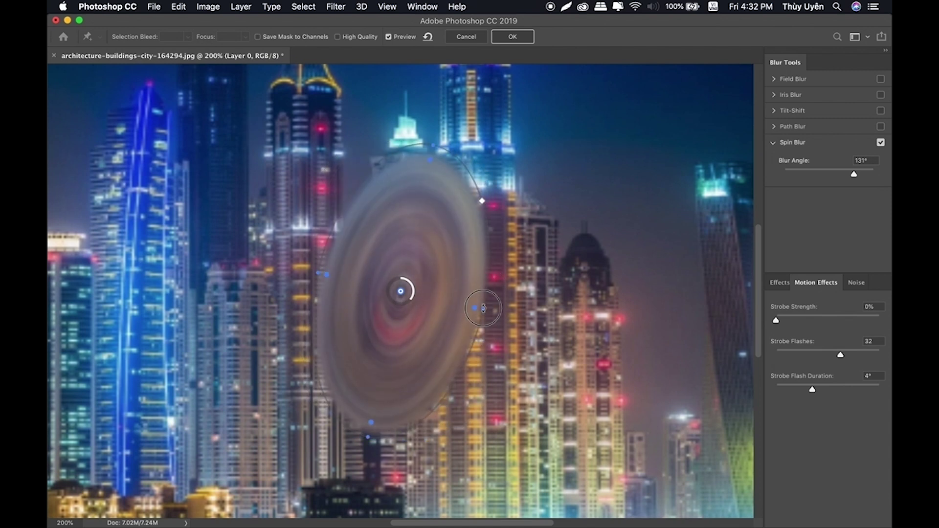
drag(483, 305, 472, 312)
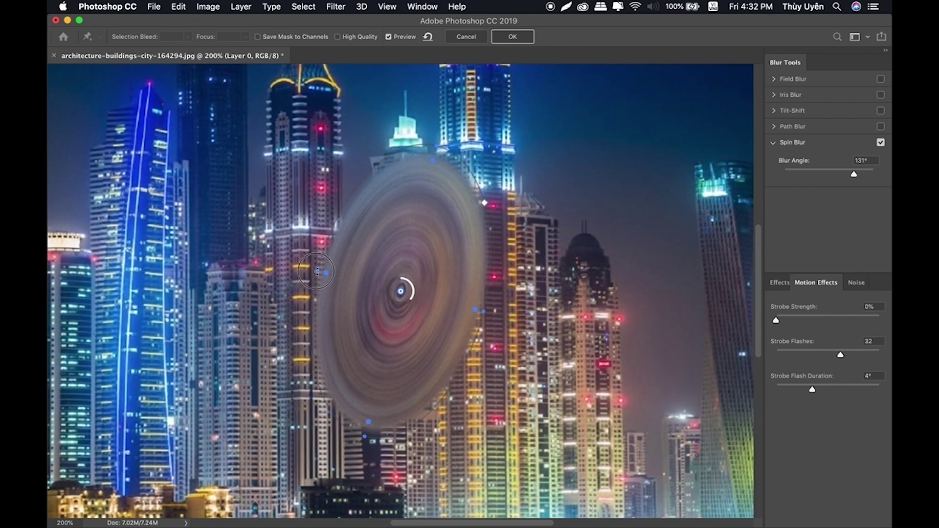
drag(318, 271, 309, 269)
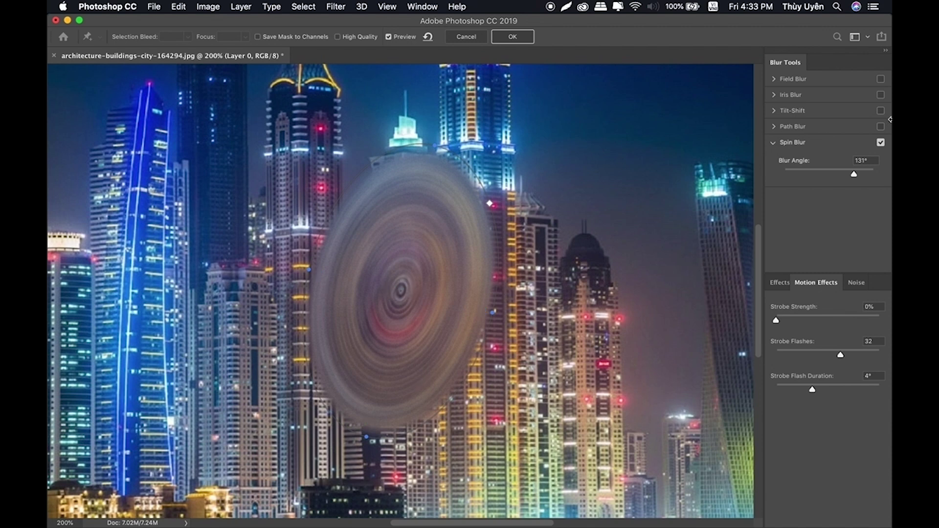
mouse_move(857, 176)
mouse_down()
mouse_move(826, 175)
mouse_move(836, 178)
mouse_up()
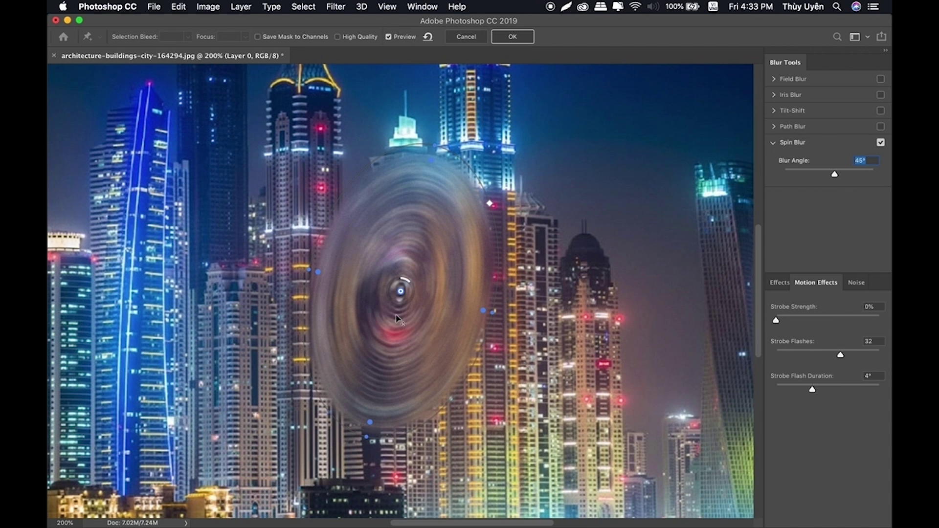
click(524, 38)
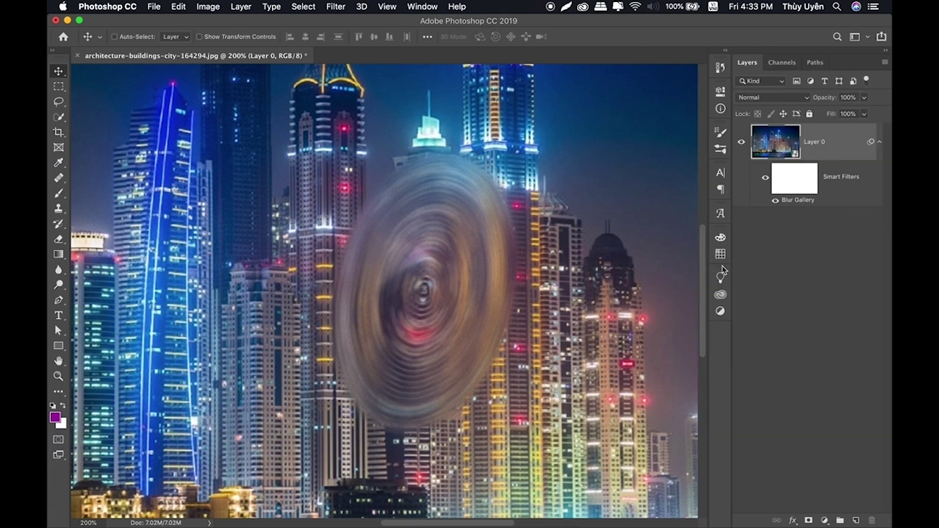
Hide and re-show the Blur Gallery smart filter to compare with the sharp skyline
click(777, 203)
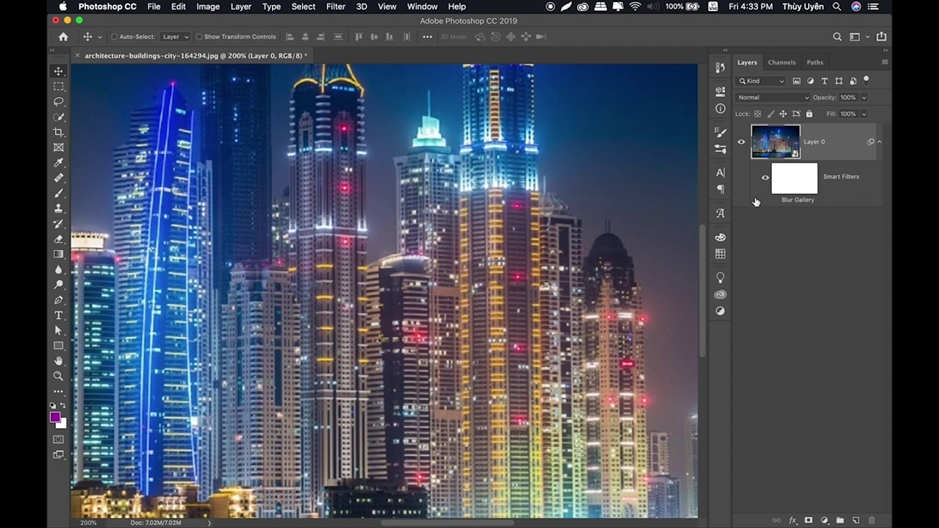
click(775, 201)
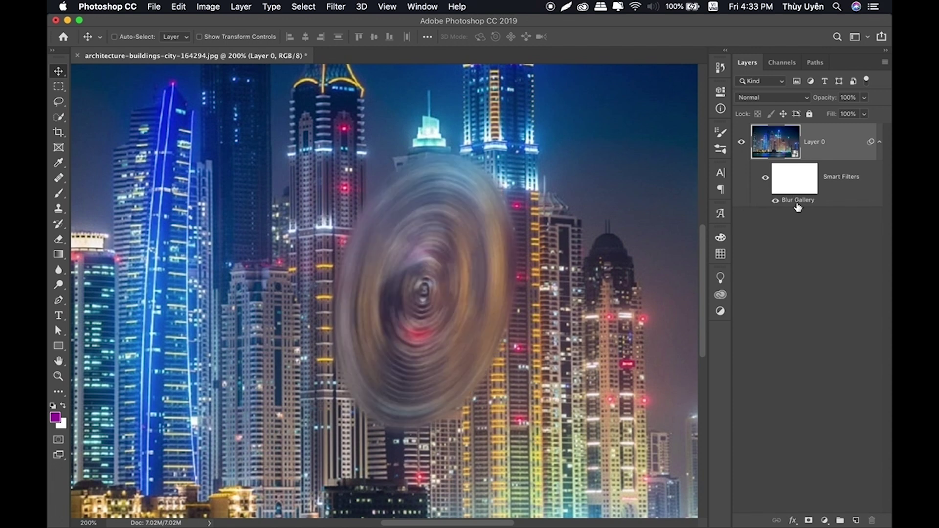